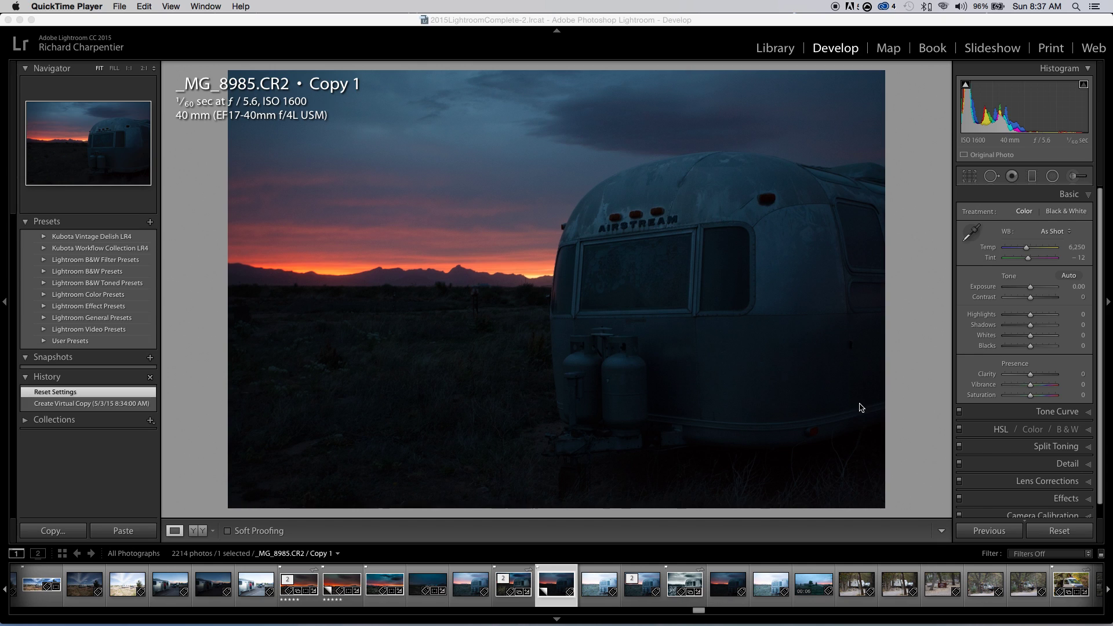
# Step: Start an adjustment brush with the Dodge (Lighten) effect at size 20 and paint over the Airstream trailer
pyautogui.click(1074, 176)
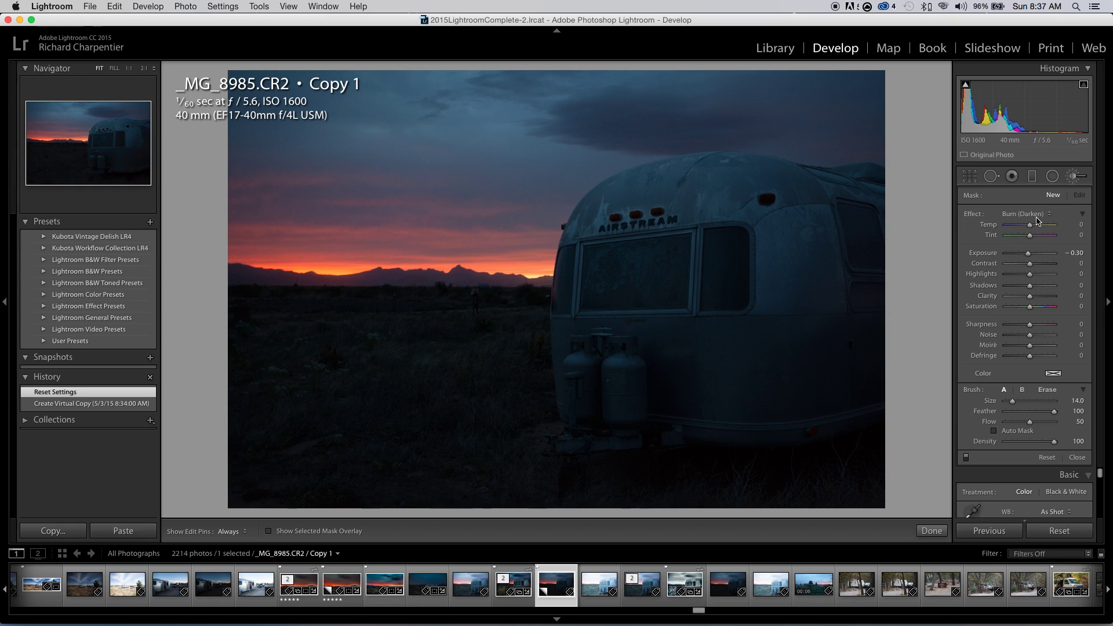
pyautogui.click(1041, 217)
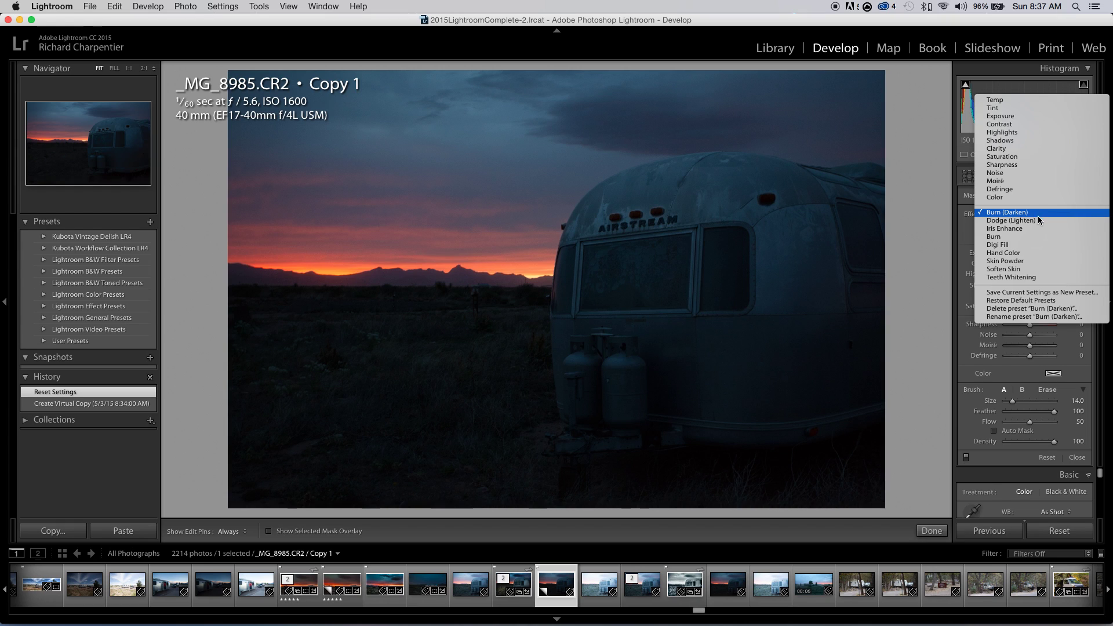
pyautogui.click(1035, 220)
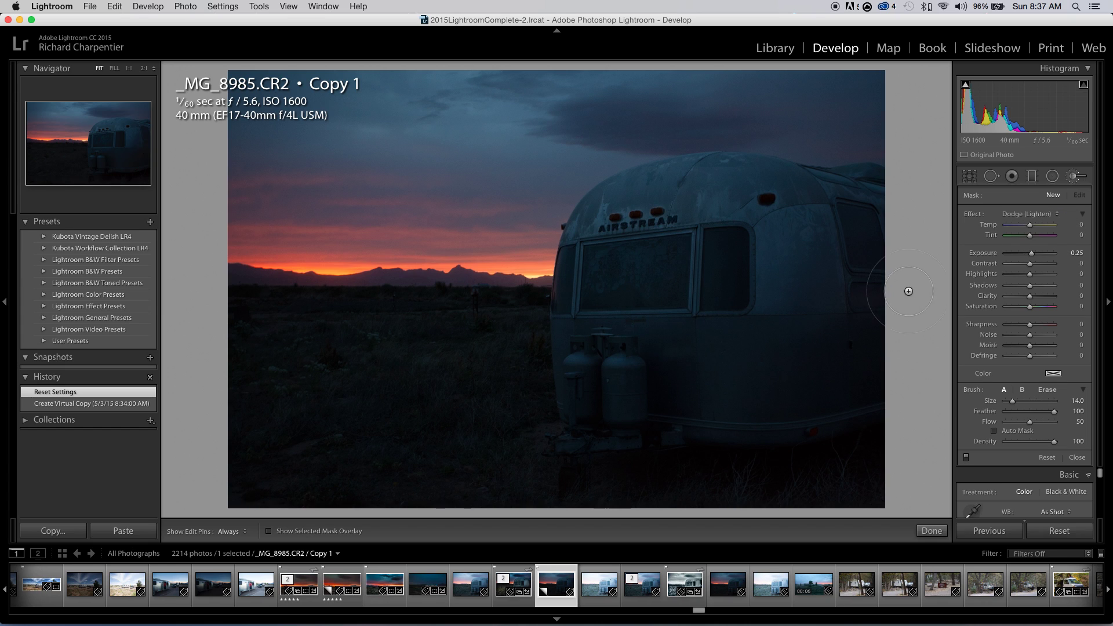
pyautogui.scroll(3, 817, 278)
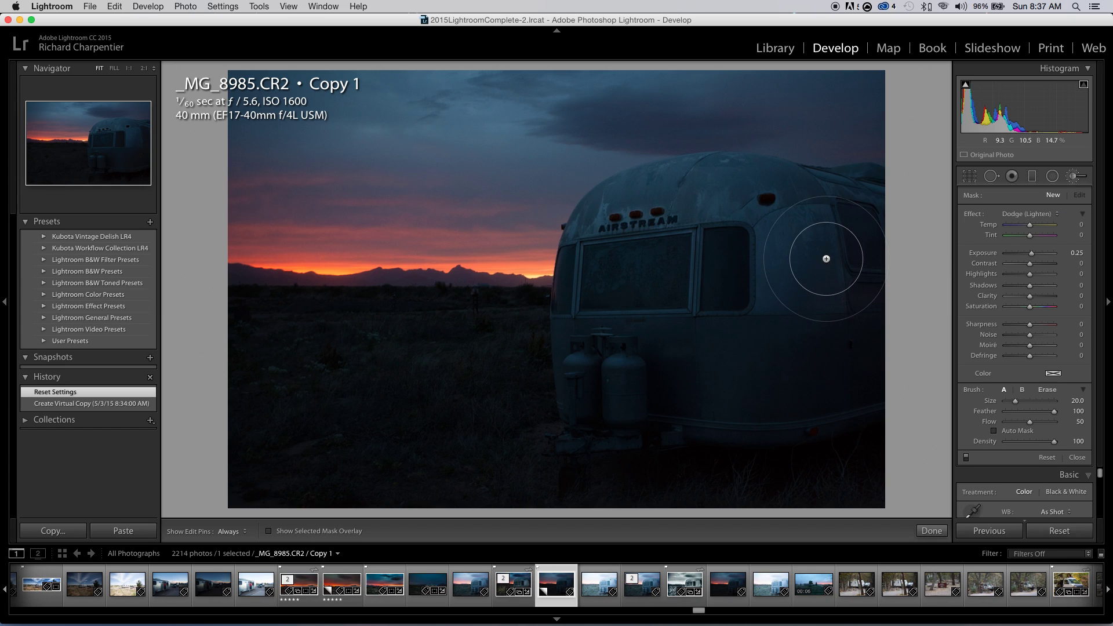
pyautogui.click(826, 254)
pyautogui.press('h')
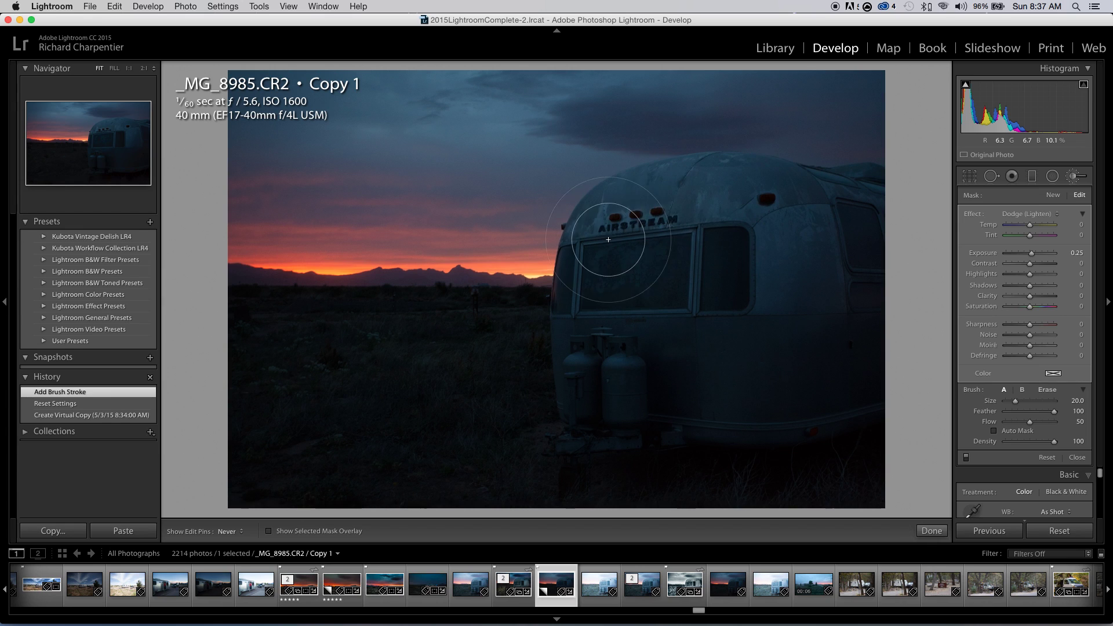
pyautogui.moveTo(753, 380)
pyautogui.mouseDown()
pyautogui.moveTo(795, 462)
pyautogui.moveTo(719, 447)
pyautogui.mouseUp()
pyautogui.press('h')
# Step: Enlarge the brush to size 42 and paint the lightening over the dark desert foreground beside the trailer
pyautogui.scroll(5, 688, 393)
pyautogui.scroll(1, 690, 390)
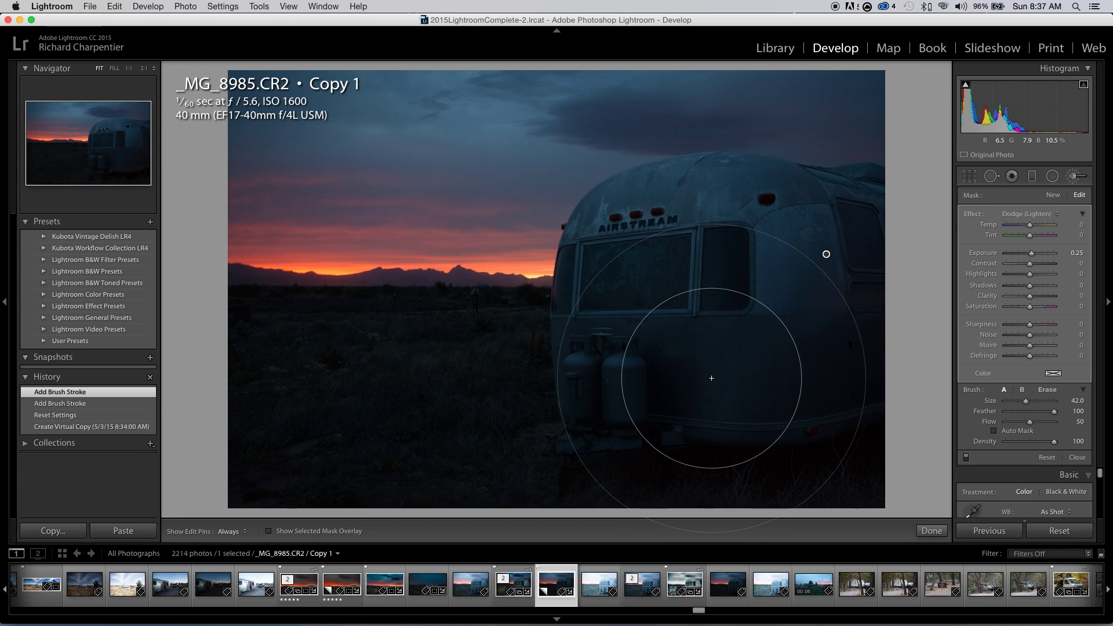
pyautogui.press('h')
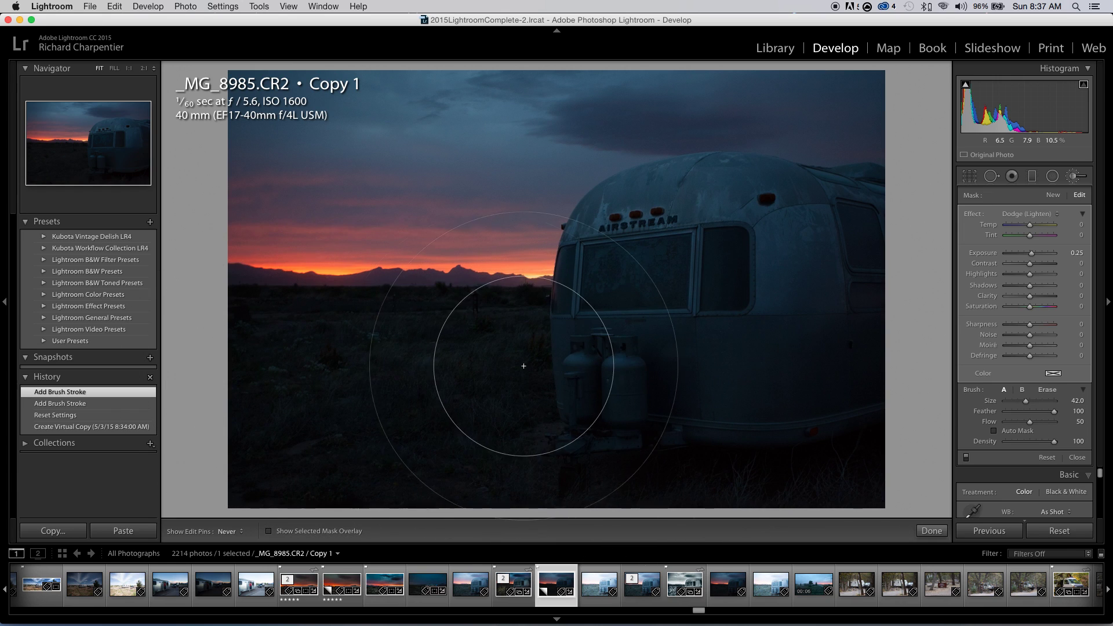
pyautogui.press('h')
pyautogui.click(701, 387)
# Step: Reduce the brush to size 30, paint the remaining dark areas of the trailer and foreground, and check the mask coverage
pyautogui.scroll(-4, 690, 391)
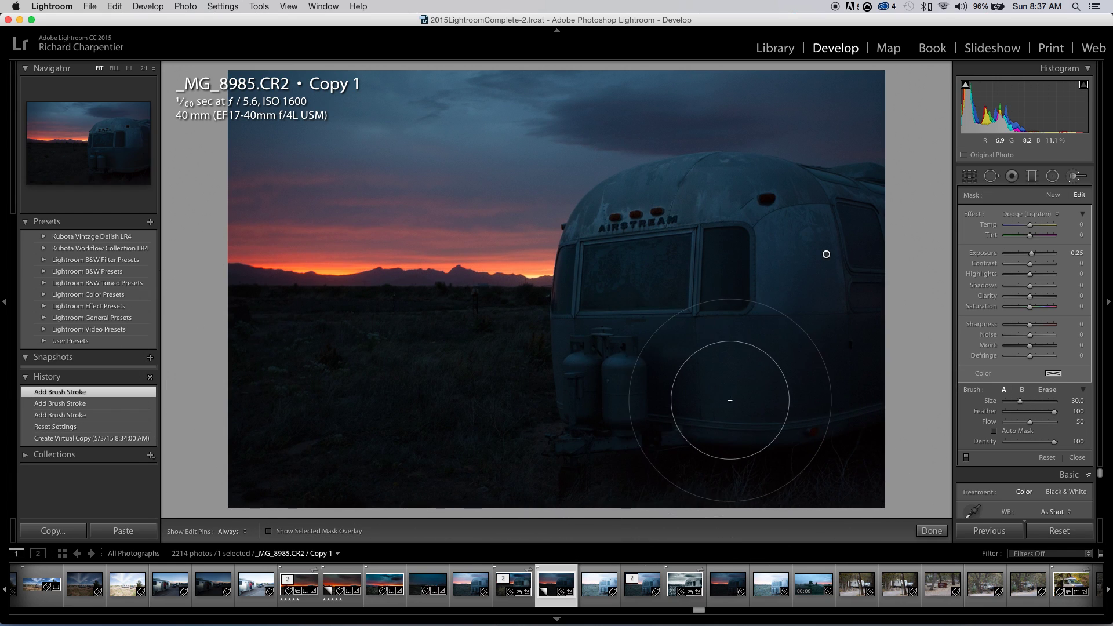
pyautogui.press('h')
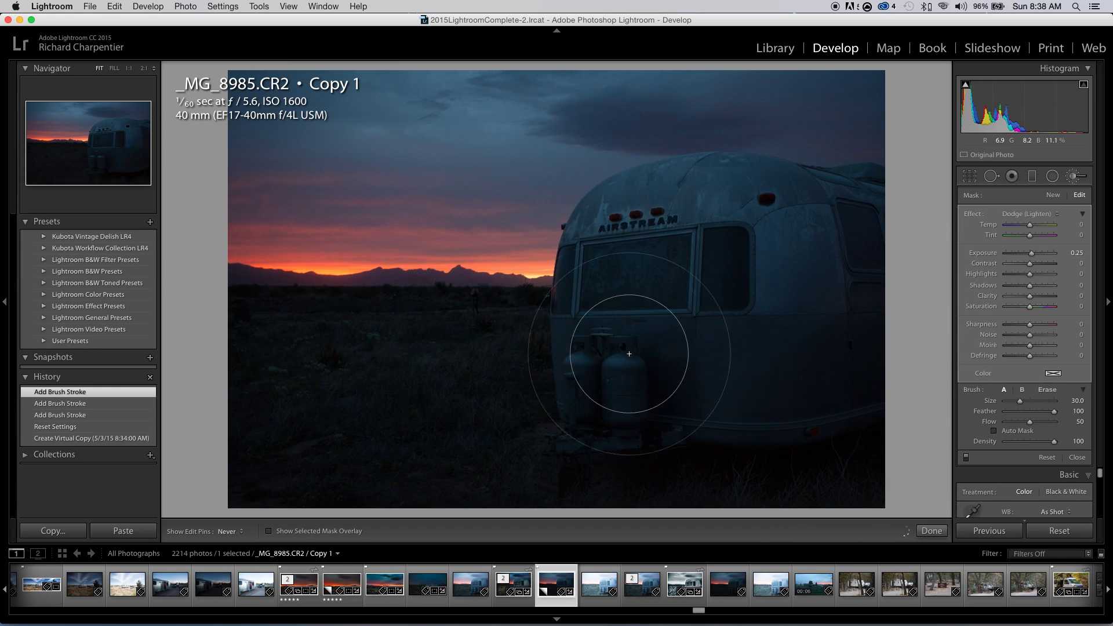
pyautogui.moveTo(826, 254); pyautogui.dragTo(814, 270)
pyautogui.press('h')
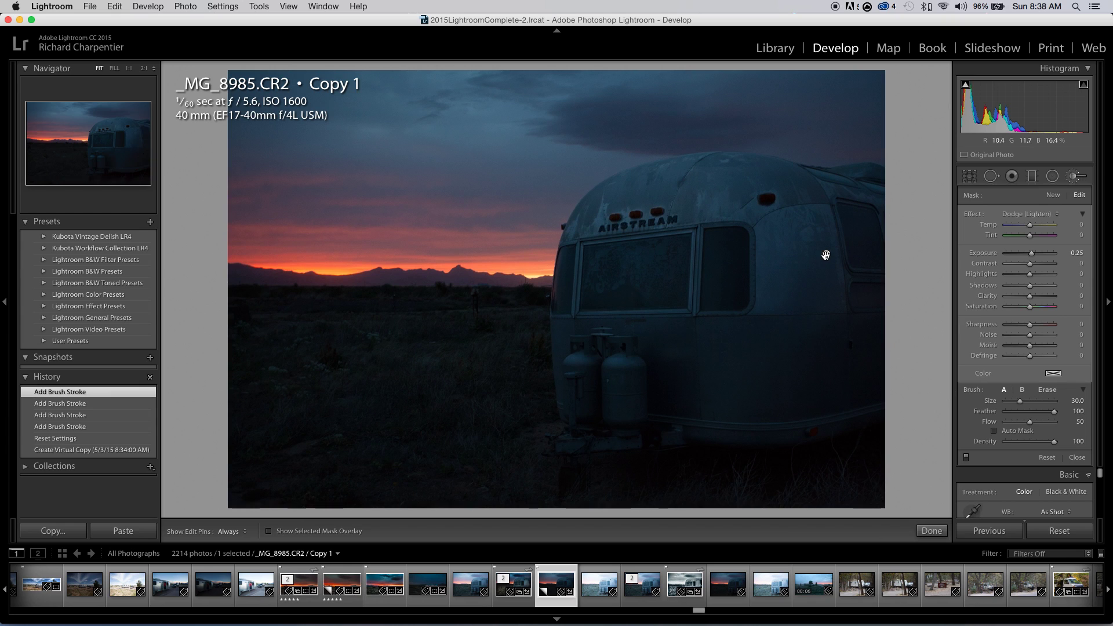
pyautogui.moveTo(826, 255)
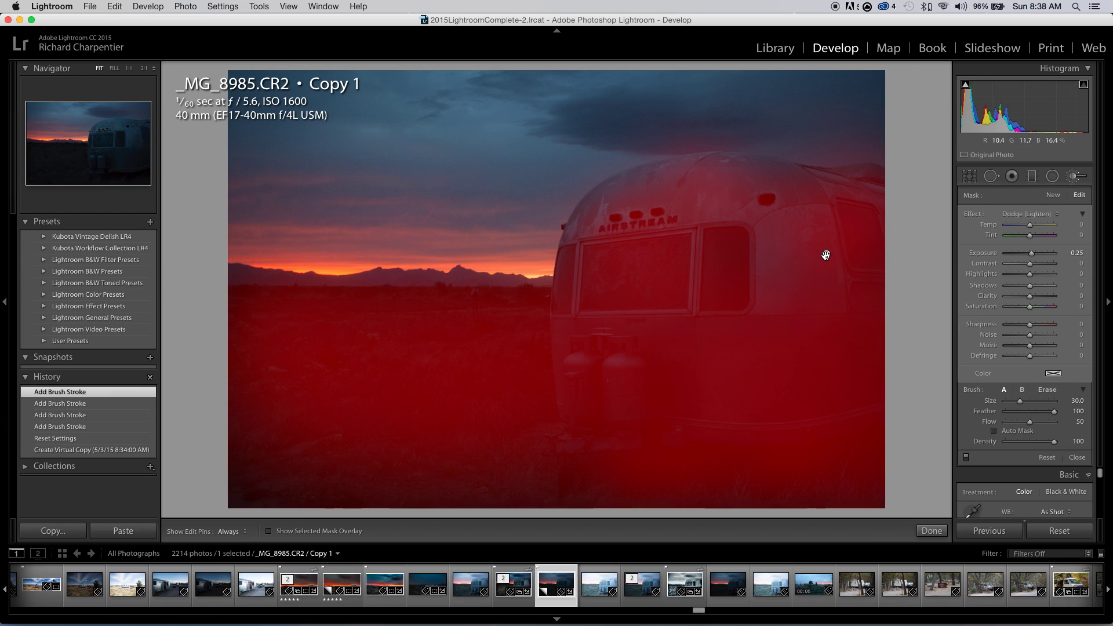
pyautogui.click(573, 468)
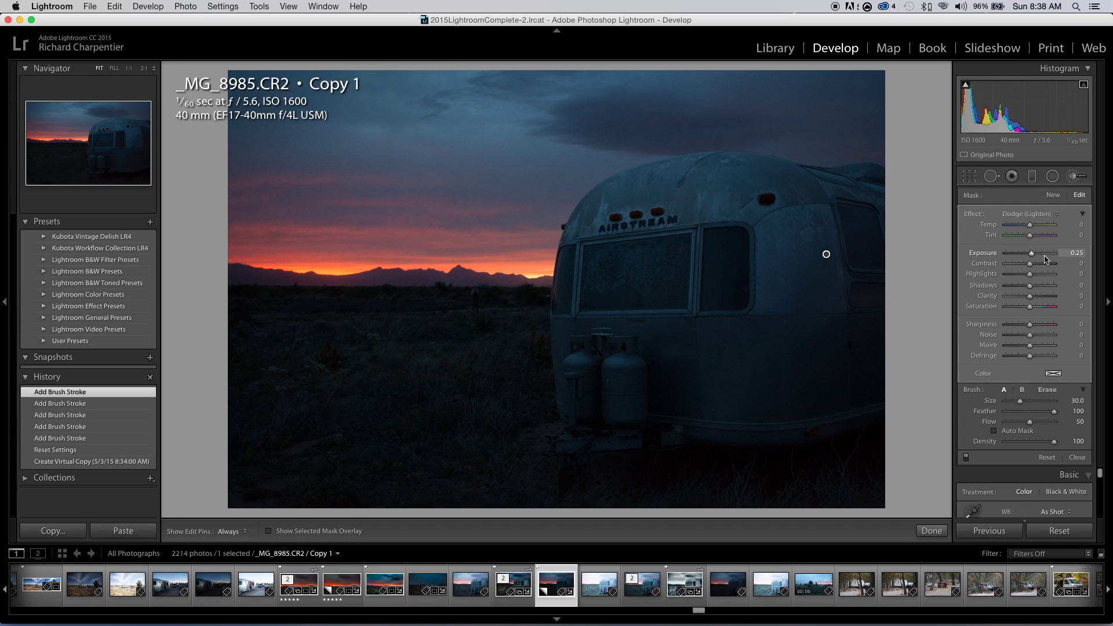
# Step: Set the lightening mask's exposure to 1.33, shadows to 100 and contrast to 20
pyautogui.moveTo(1045, 255)
pyautogui.mouseDown()
pyautogui.moveTo(1035, 256)
pyautogui.moveTo(1031, 288)
pyautogui.moveTo(1054, 290)
pyautogui.mouseUp()
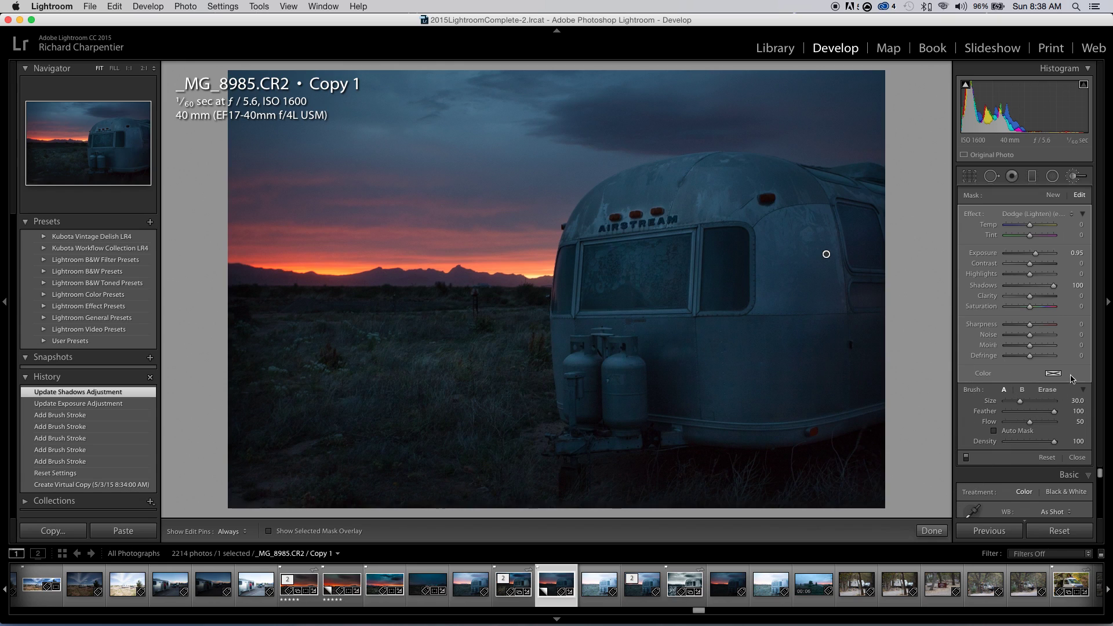
pyautogui.click(1038, 255)
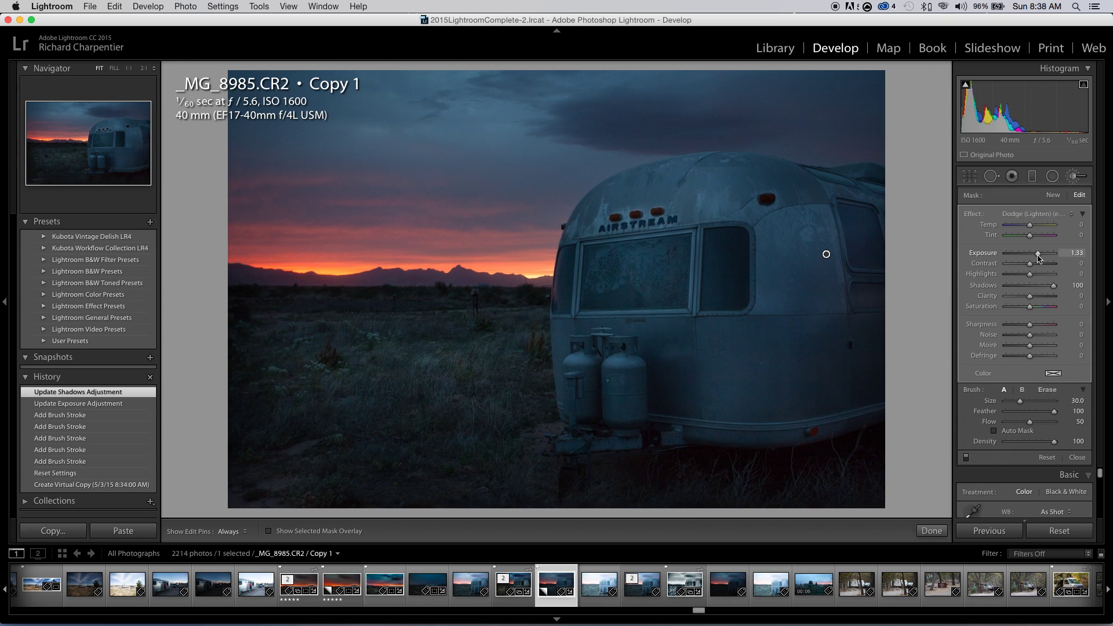
pyautogui.moveTo(1030, 265); pyautogui.dragTo(1035, 268)
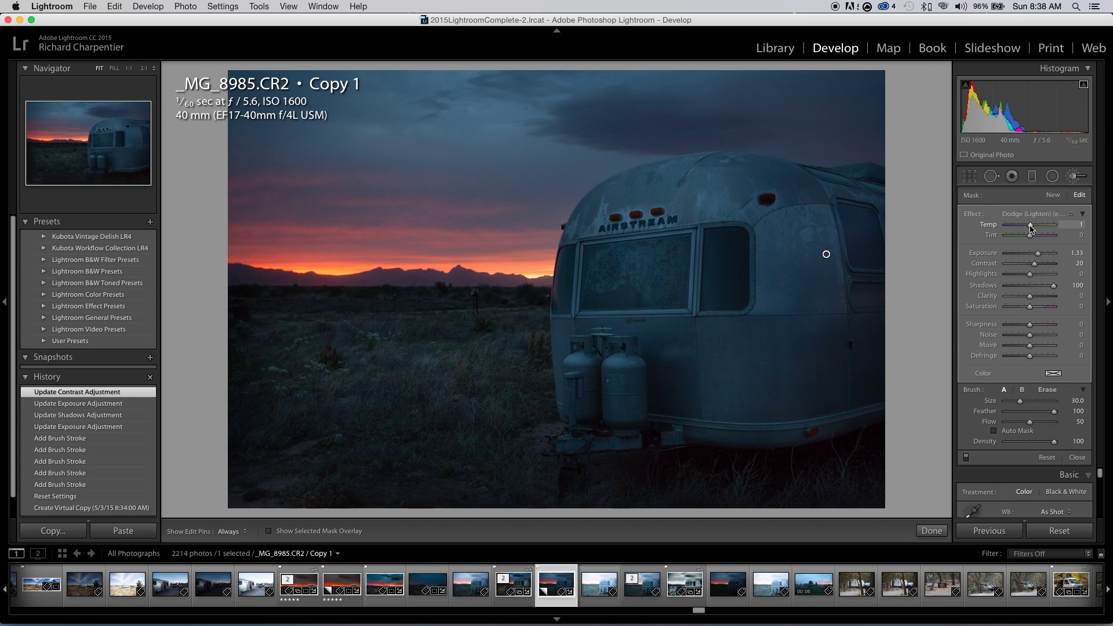
# Step: Set the lightening mask's temperature to 79, clarity to 100, saturation to 10 and highlights to 18
pyautogui.moveTo(1031, 228); pyautogui.dragTo(1049, 230)
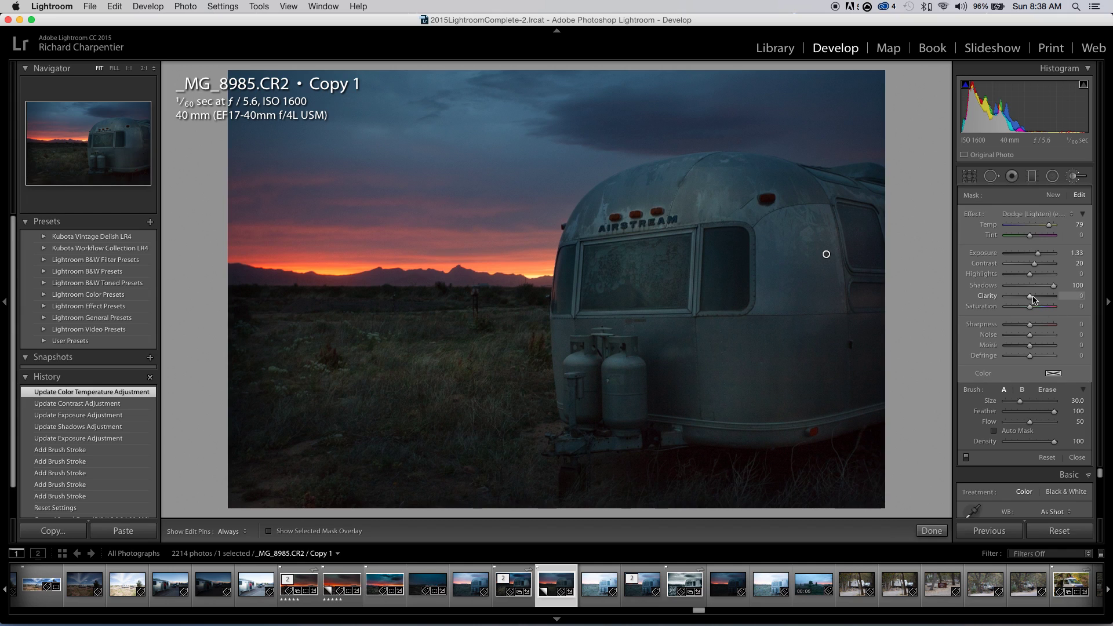
pyautogui.moveTo(1033, 297); pyautogui.dragTo(1064, 304)
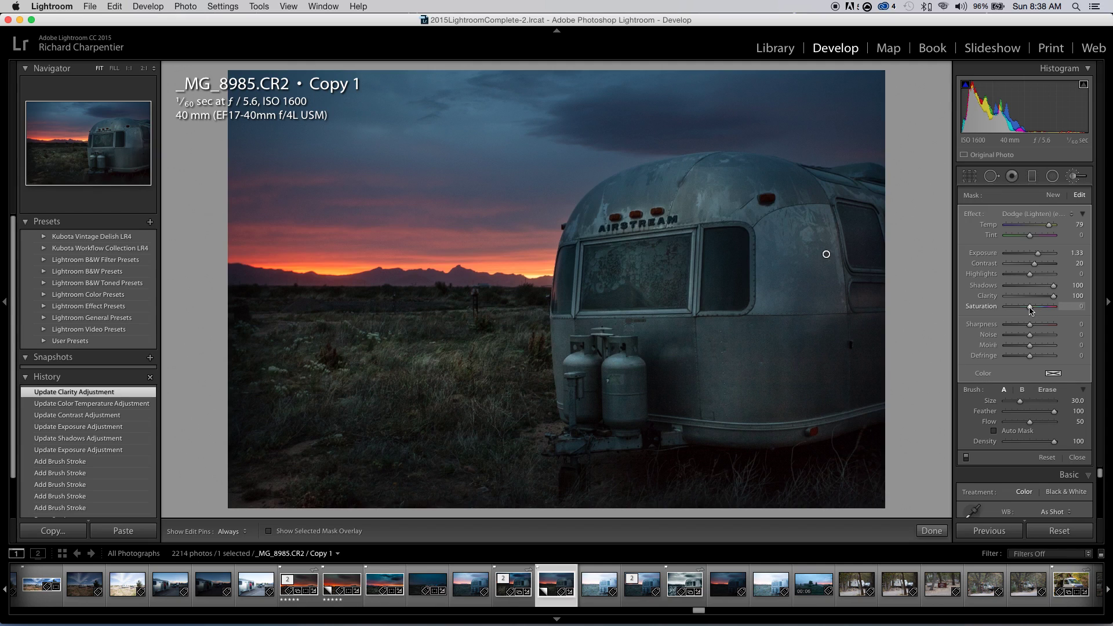
pyautogui.moveTo(1031, 310); pyautogui.dragTo(1033, 311)
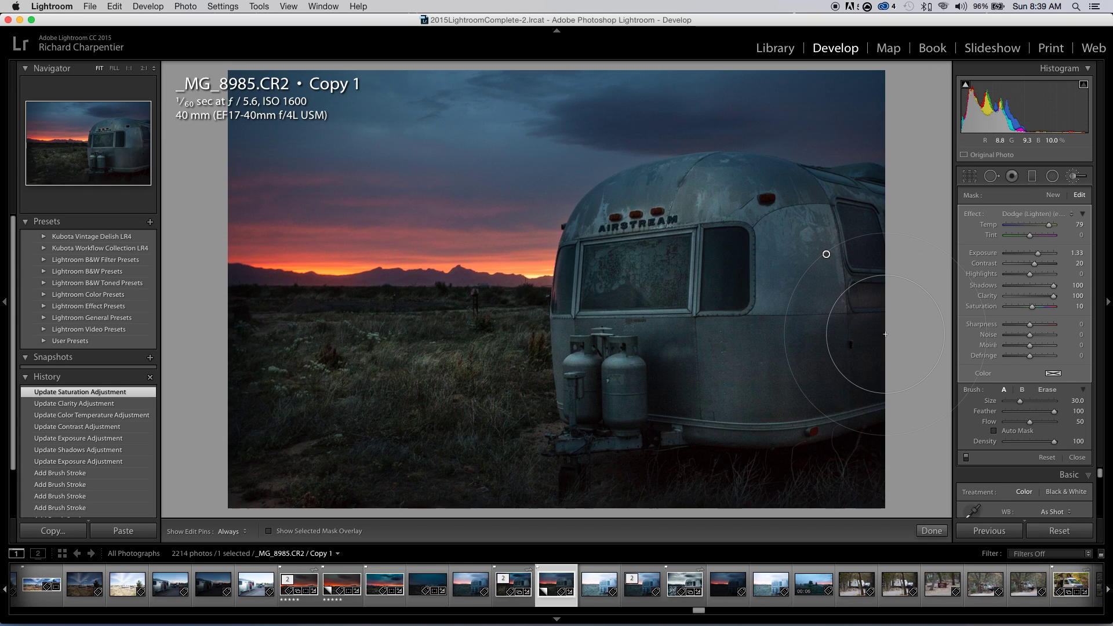
pyautogui.click(1038, 277)
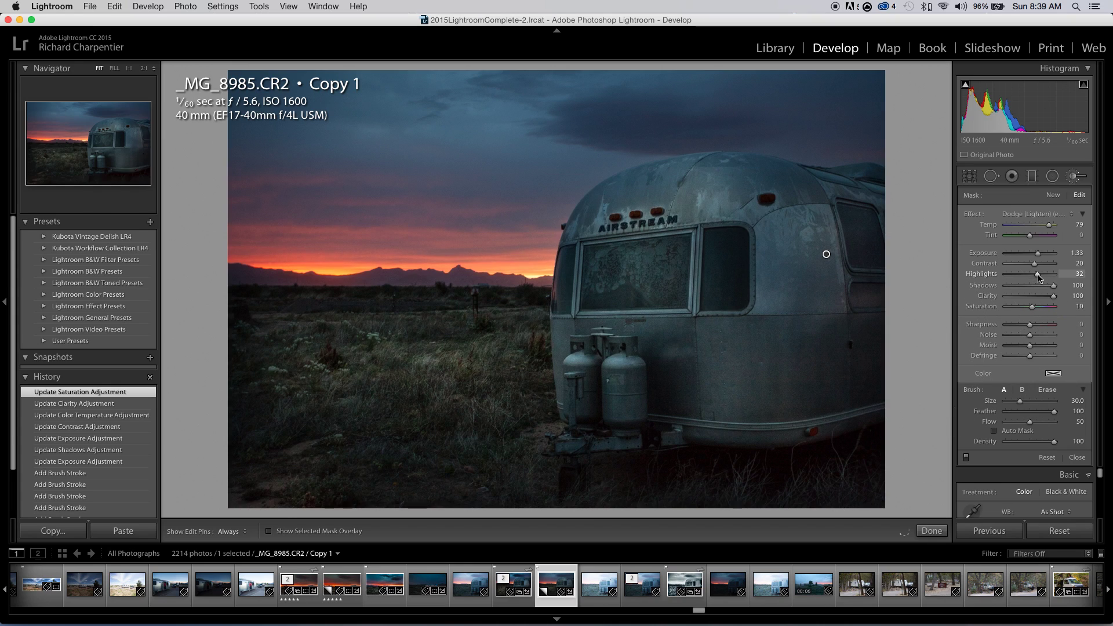
pyautogui.moveTo(1039, 277); pyautogui.dragTo(1035, 277)
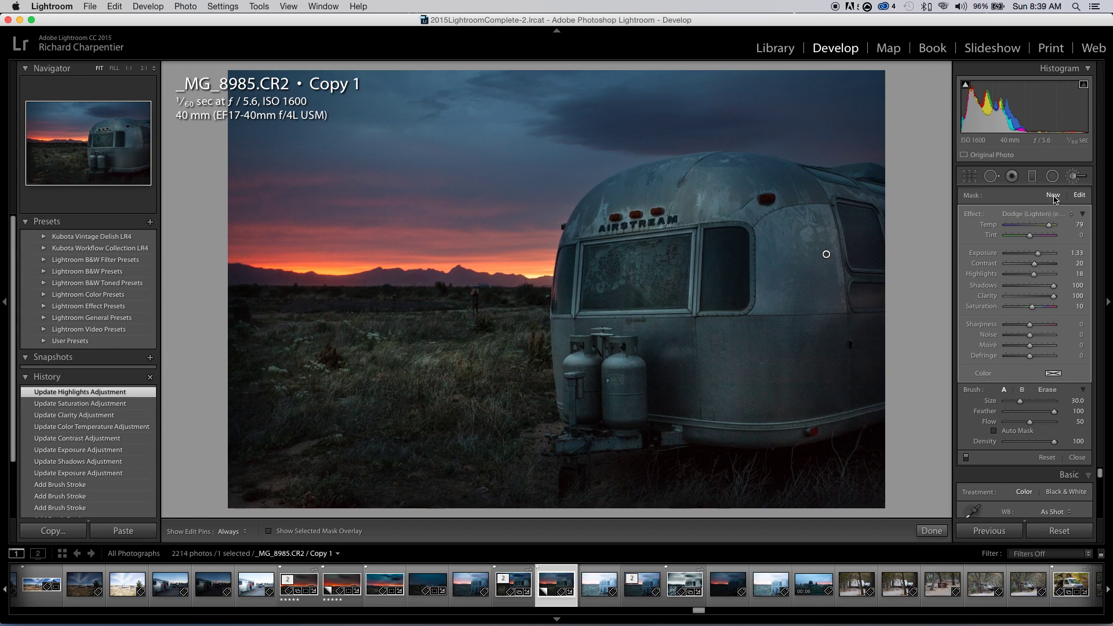
# Step: Create a new brush mask with the Burn (Darken) effect at size 19 and paint across the clouds in the upper sky
pyautogui.click(1045, 214)
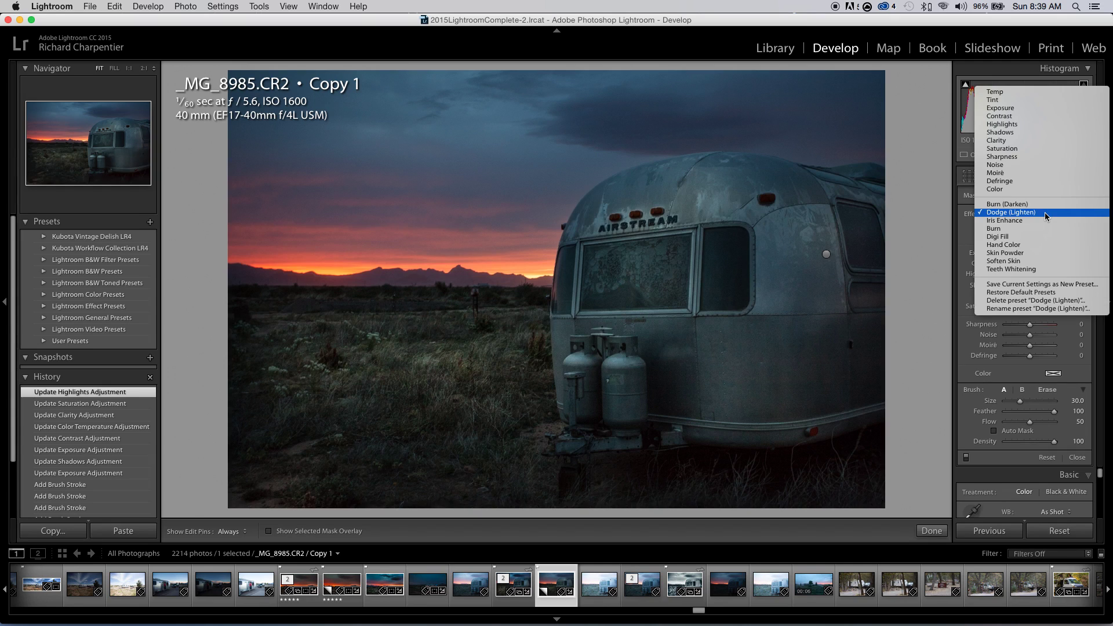
pyautogui.click(1038, 204)
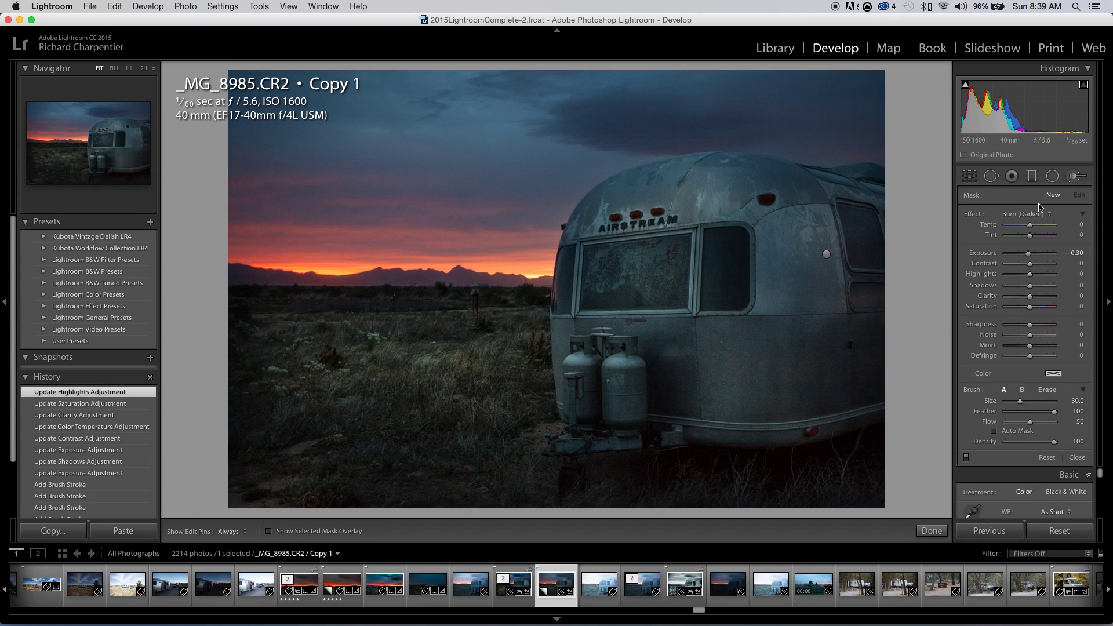
pyautogui.scroll(-6, 834, 110)
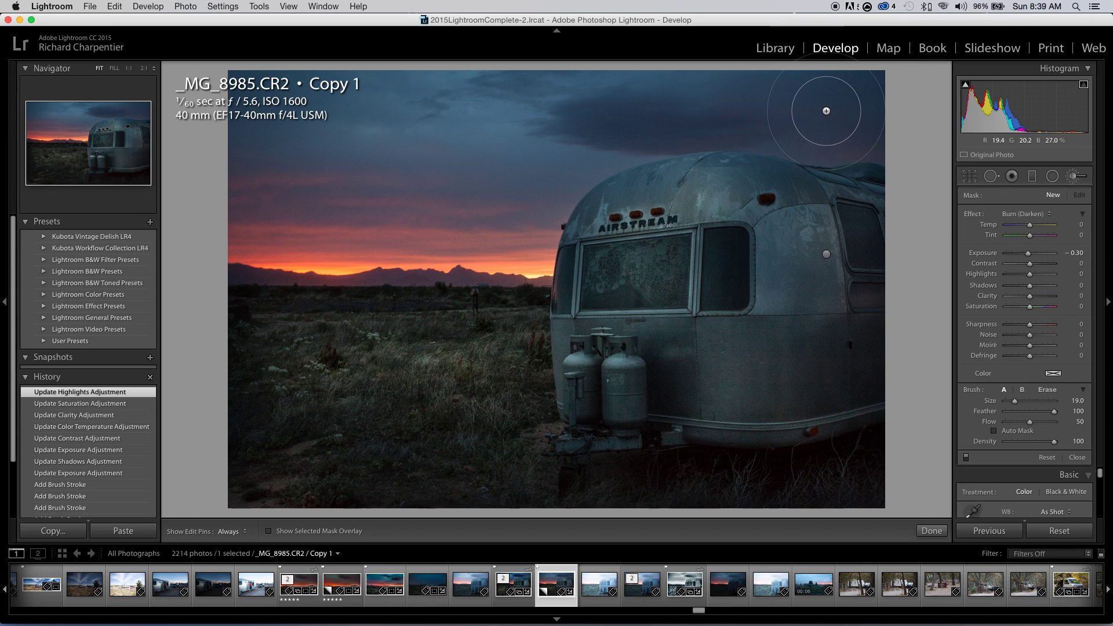
pyautogui.moveTo(848, 100); pyautogui.dragTo(847, 99)
pyautogui.press('h')
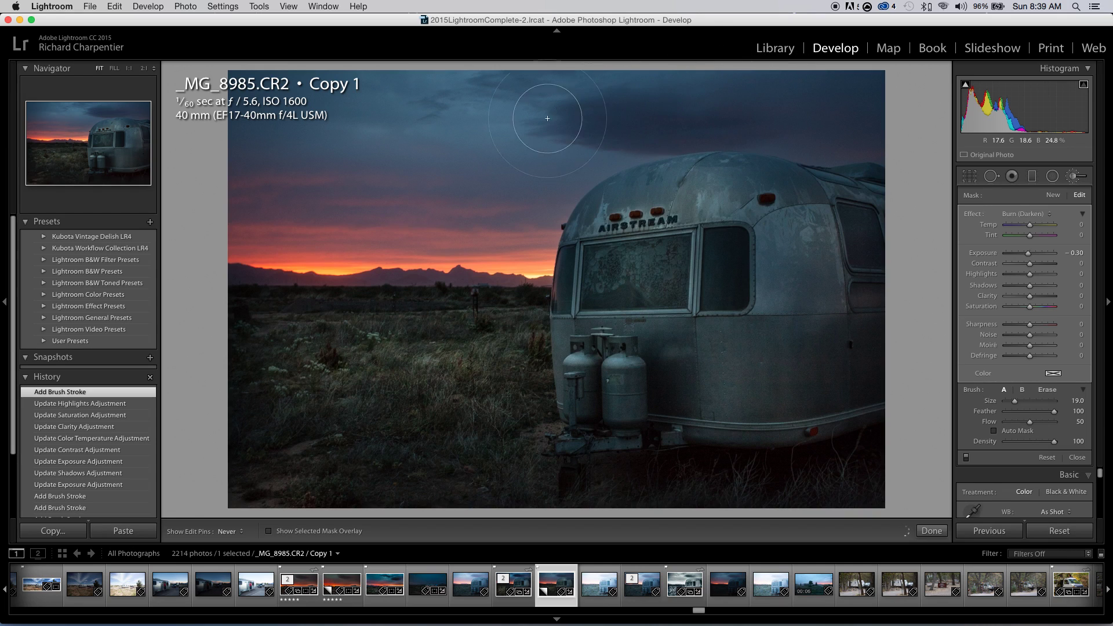
pyautogui.moveTo(428, 110); pyautogui.dragTo(447, 112)
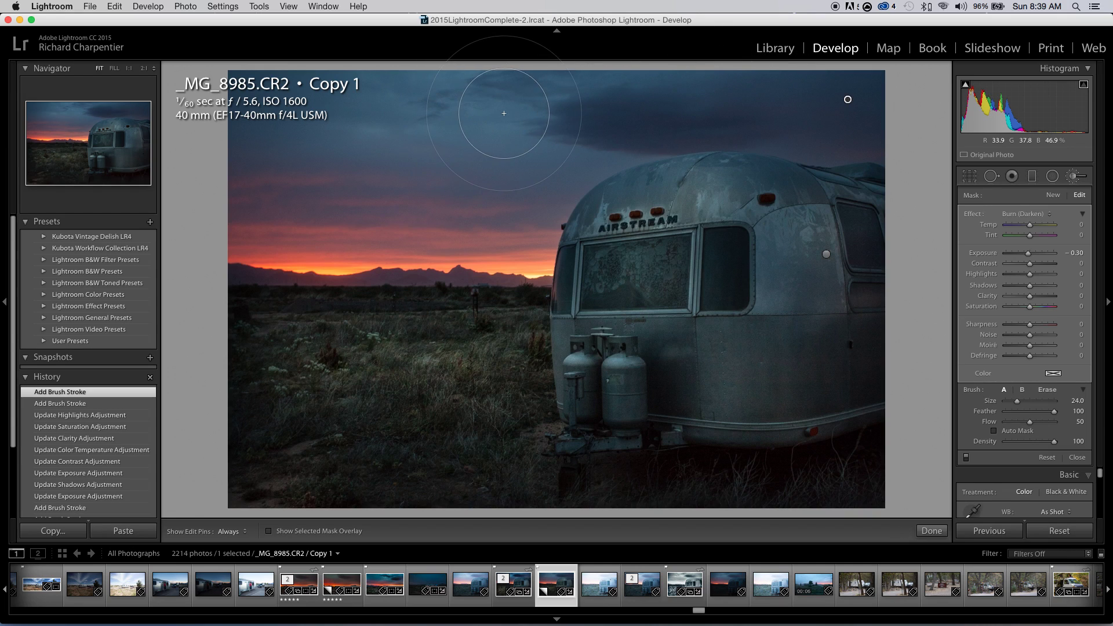
# Step: Enlarge the brush to size 24, paint the darkening over the rest of the sky, and check the mask overlay
pyautogui.scroll(5, 424, 107)
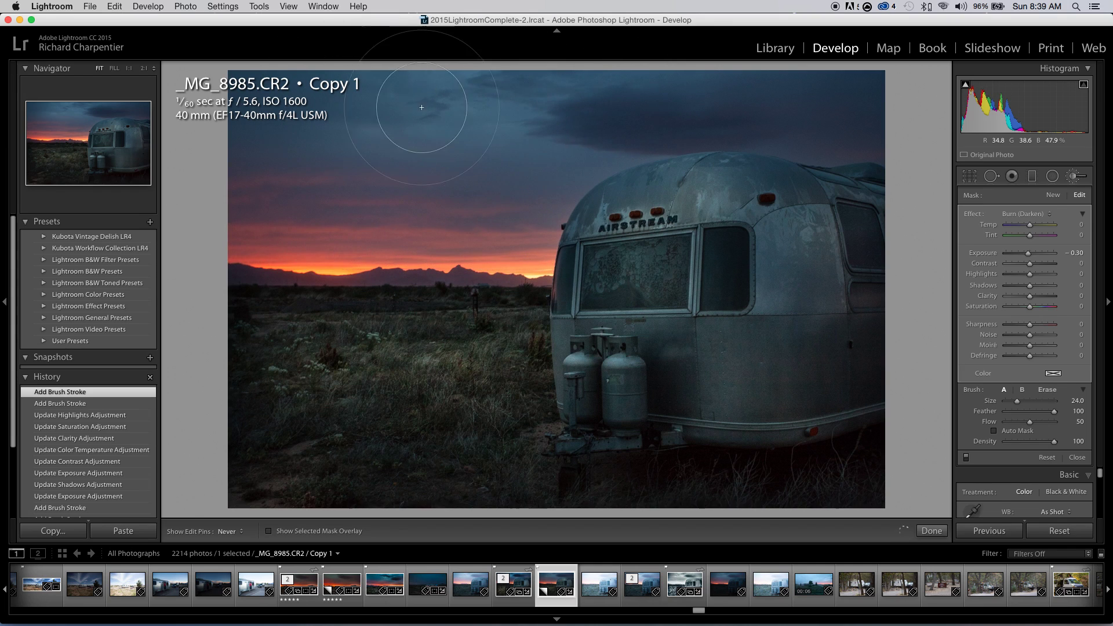
pyautogui.moveTo(273, 196)
pyautogui.mouseDown()
pyautogui.moveTo(398, 99)
pyautogui.moveTo(576, 87)
pyautogui.moveTo(667, 104)
pyautogui.moveTo(811, 87)
pyautogui.moveTo(845, 99)
pyautogui.mouseUp()
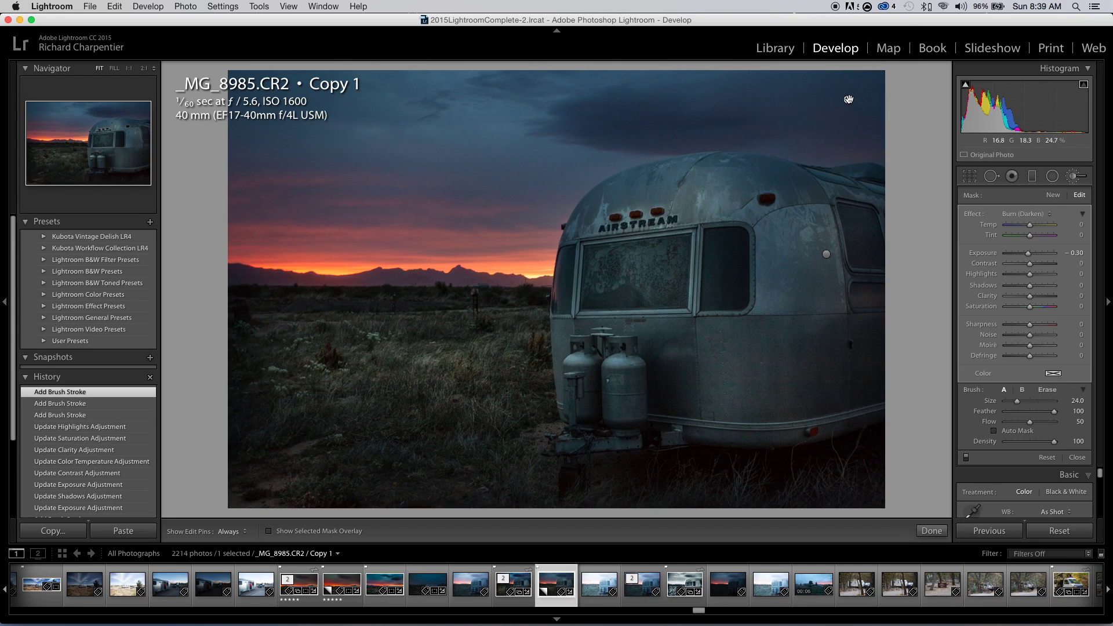
pyautogui.press('o')
# Step: Shrink the brush to size 10 and fill in the sky darkening along the edge of the trailer's roof
pyautogui.press('h')
pyautogui.press('[')
pyautogui.press('[')
pyautogui.press('[')
pyautogui.moveTo(573, 162)
pyautogui.mouseDown()
pyautogui.moveTo(629, 129)
pyautogui.moveTo(597, 145)
pyautogui.mouseUp()
pyautogui.press('h')
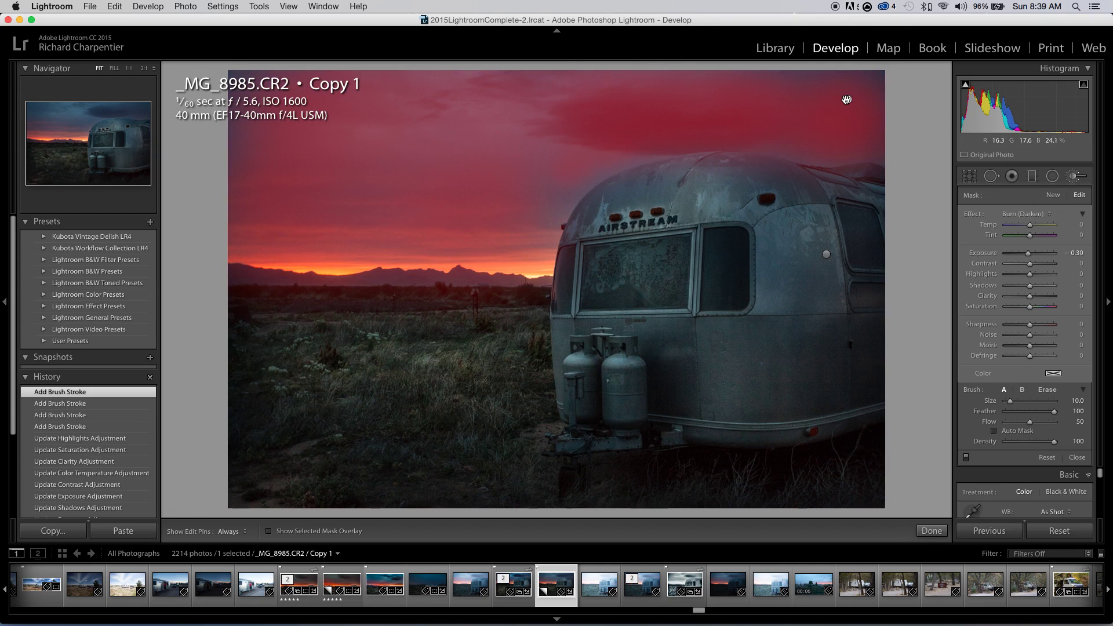
pyautogui.moveTo(573, 156)
pyautogui.mouseDown()
pyautogui.moveTo(529, 182)
pyautogui.moveTo(689, 138)
pyautogui.mouseUp()
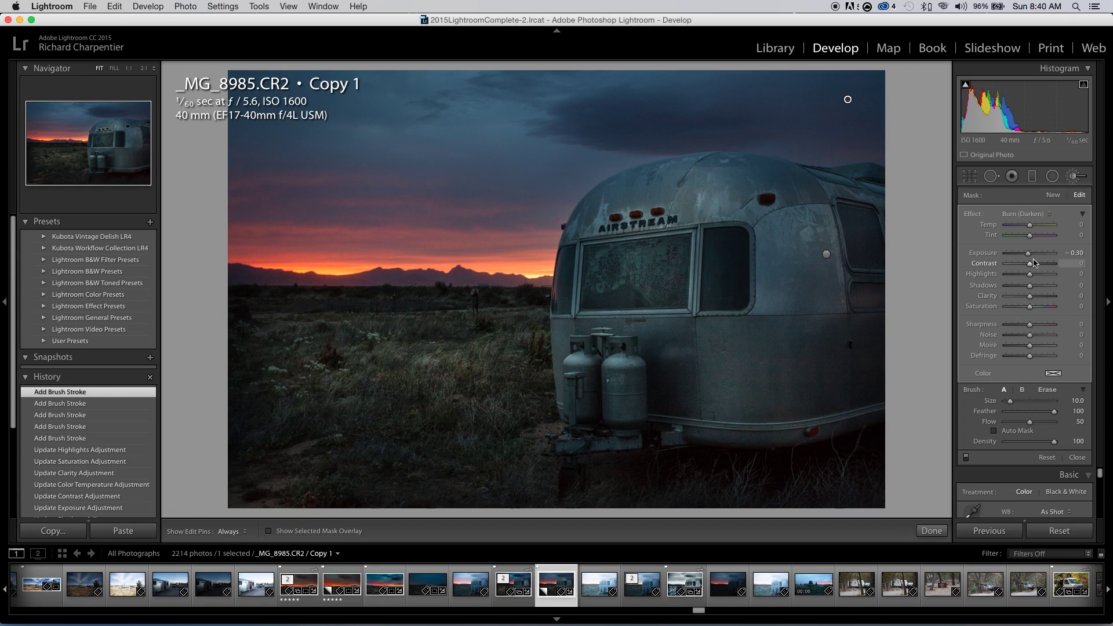
# Step: Set the sky mask's exposure to -0.63, clarity to 100, saturation to 21 and contrast to 24, and close the adjustment brush
pyautogui.moveTo(1029, 255); pyautogui.dragTo(1028, 259)
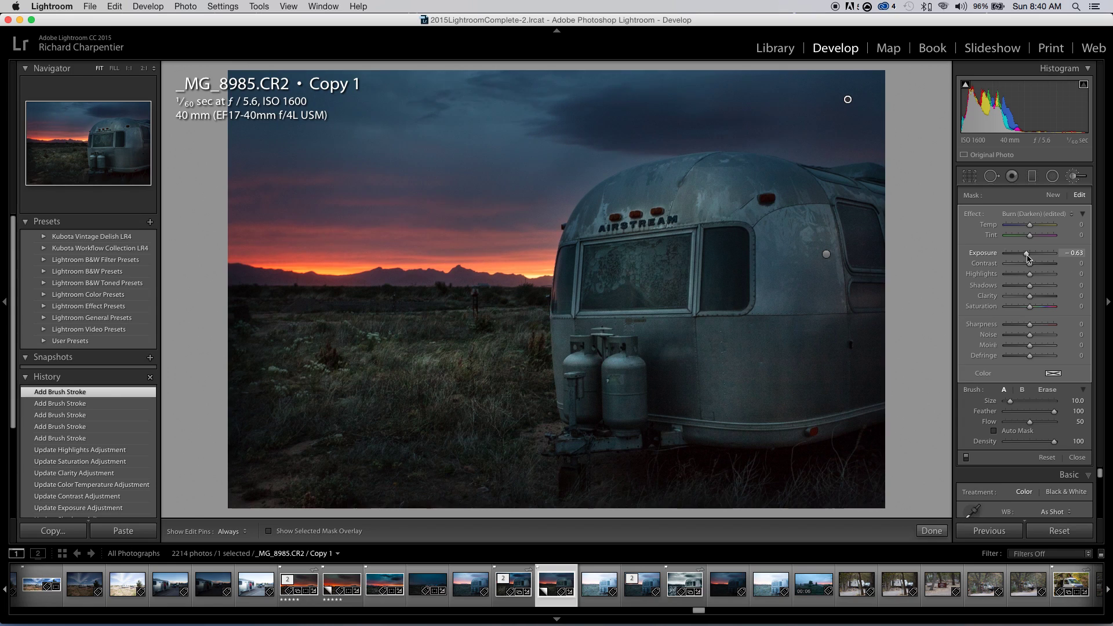
pyautogui.click(1054, 297)
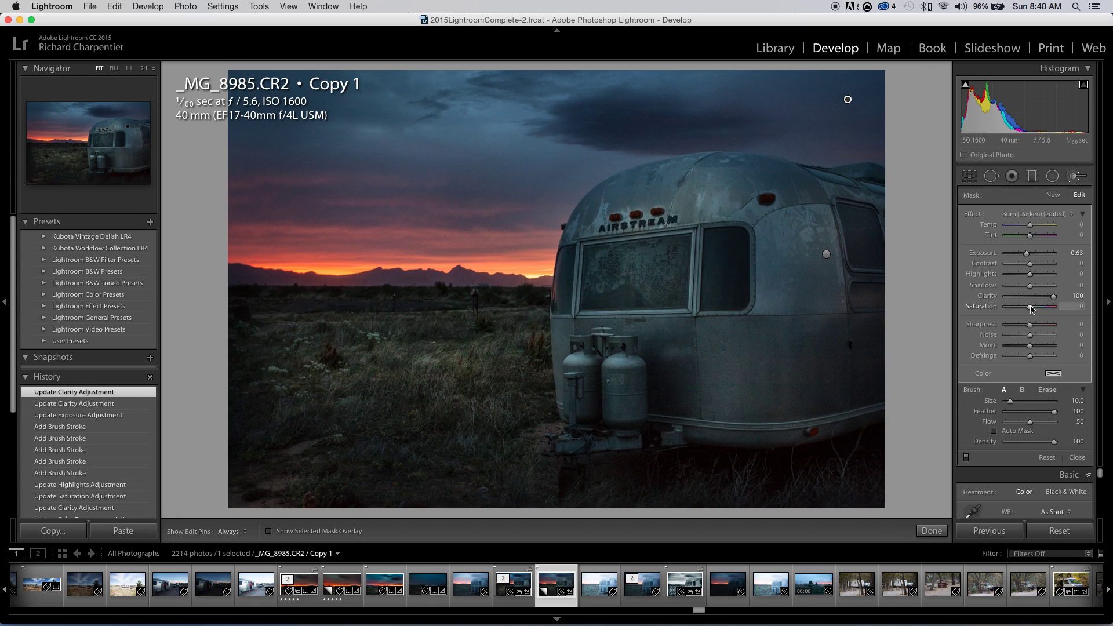
pyautogui.moveTo(1033, 308); pyautogui.dragTo(1035, 308)
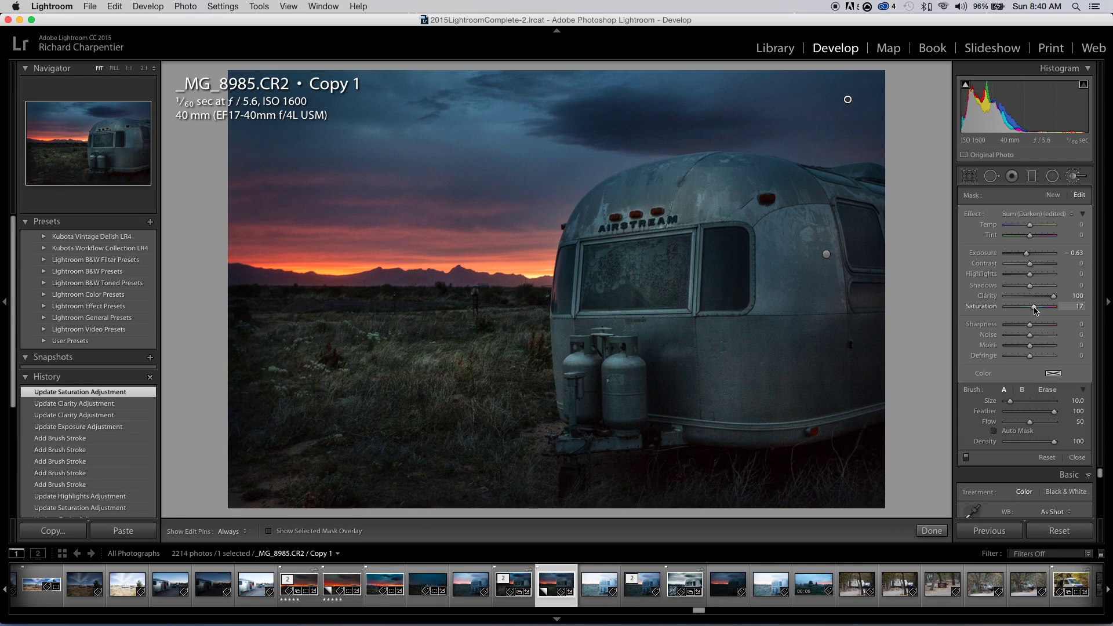
pyautogui.moveTo(1036, 310); pyautogui.dragTo(1038, 311)
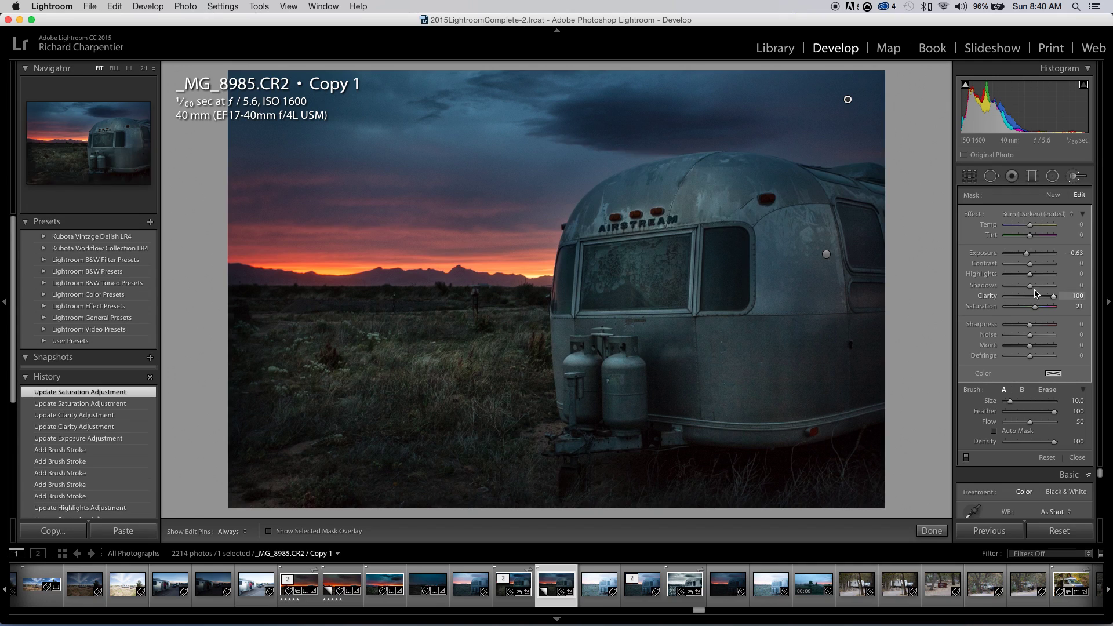
pyautogui.moveTo(1031, 265); pyautogui.dragTo(1034, 264)
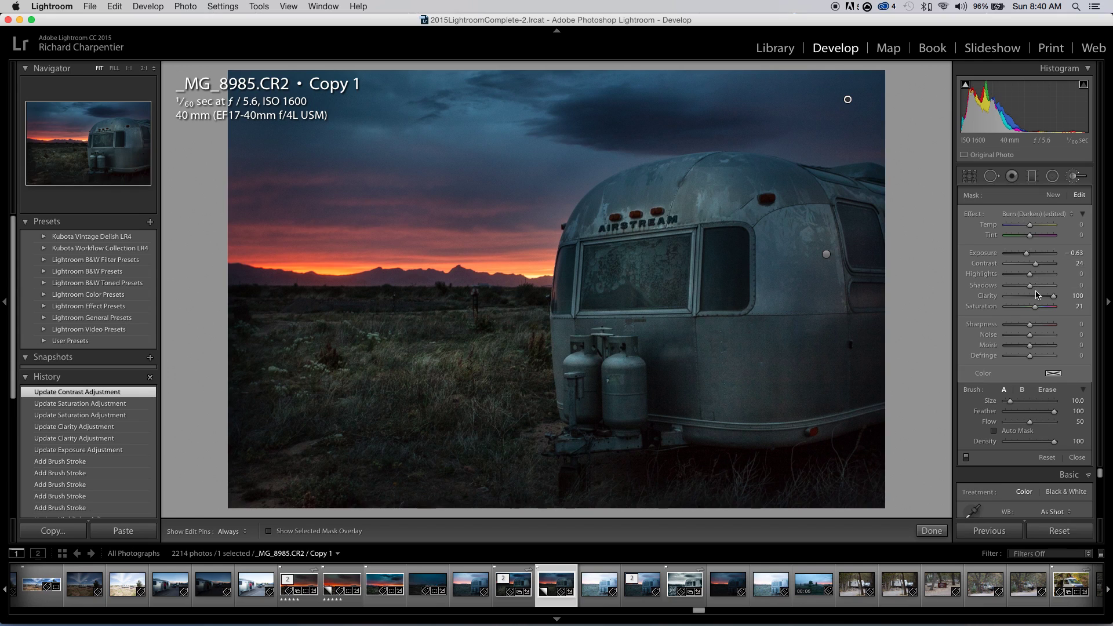
pyautogui.click(1073, 180)
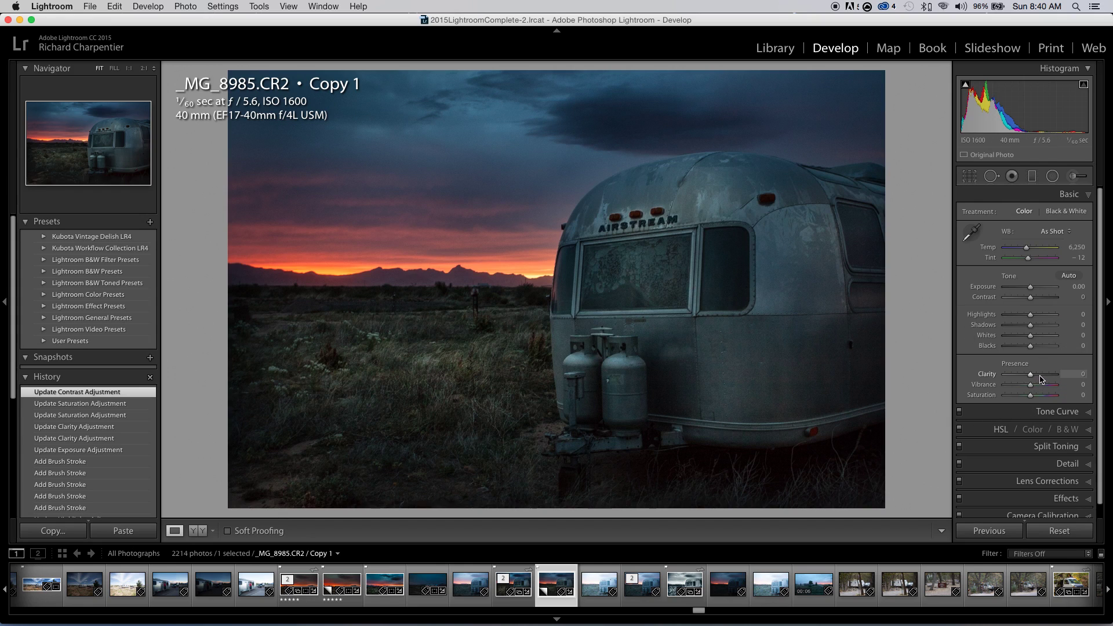
# Step: Set the whole photo's clarity to +27 and close the basic adjustments
pyautogui.moveTo(1041, 379); pyautogui.dragTo(1037, 379)
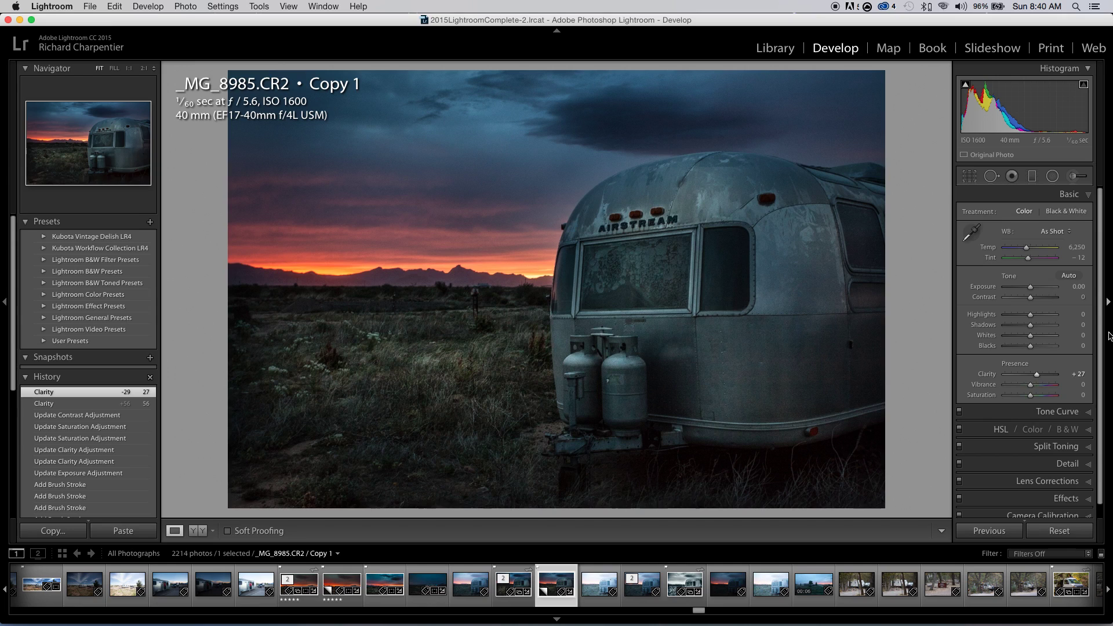
pyautogui.click(1084, 195)
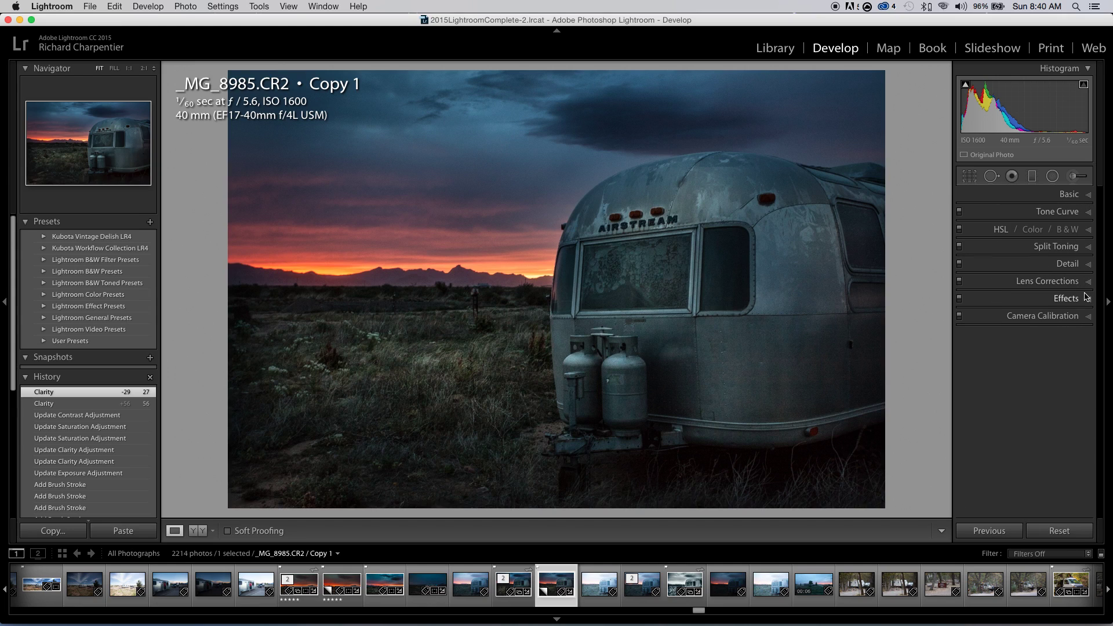
# Step: Try smoothing the photo's grain with luminance noise reduction at 51
pyautogui.click(1078, 263)
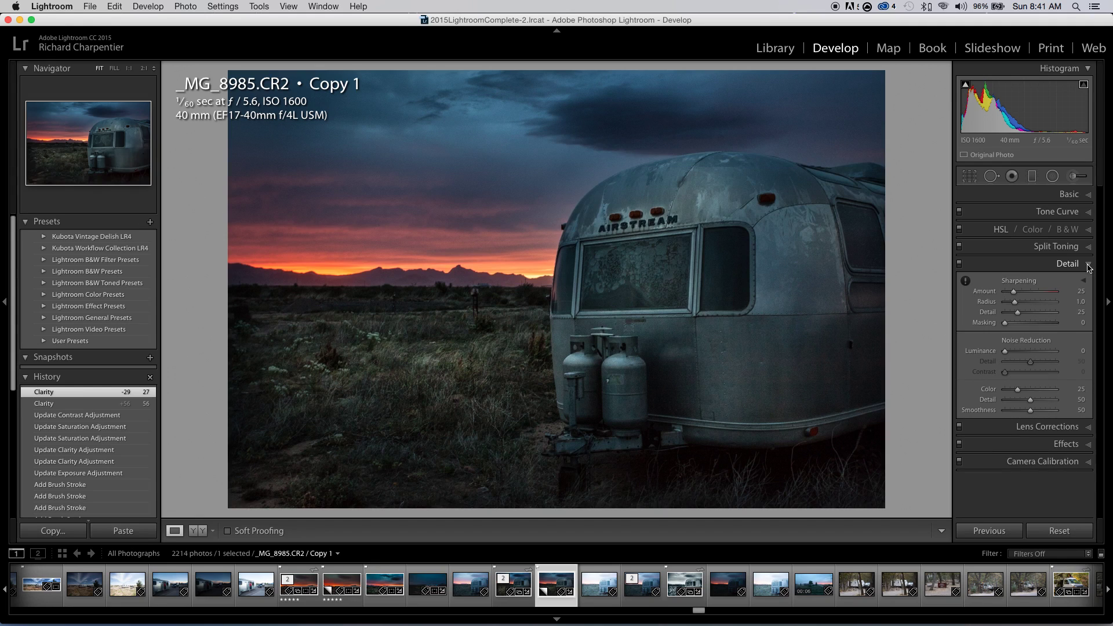
pyautogui.click(1025, 352)
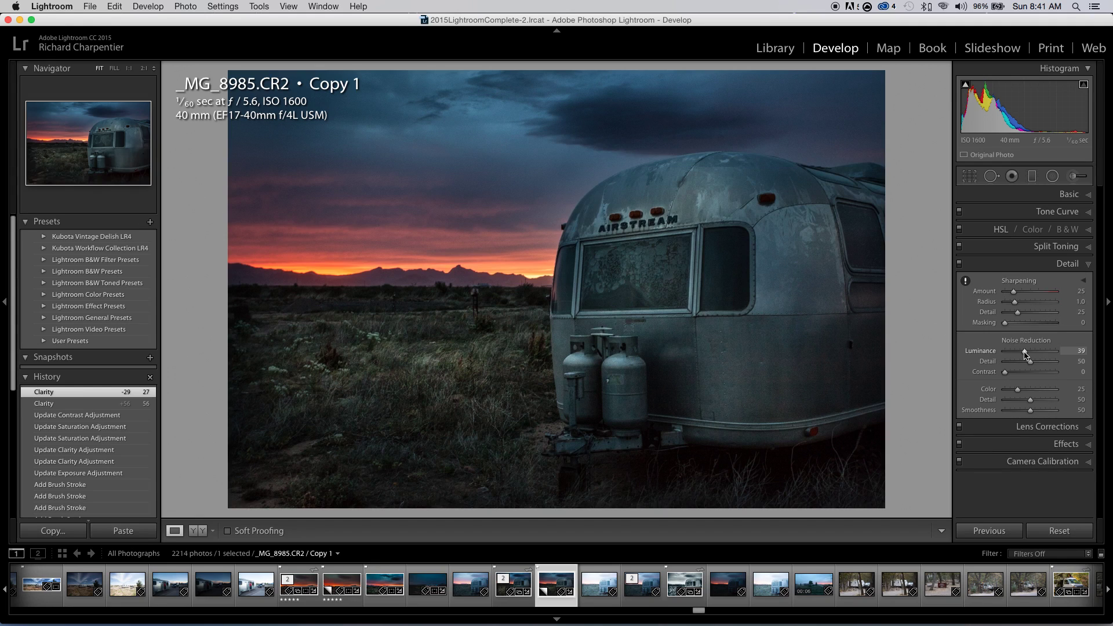
pyautogui.moveTo(1024, 352); pyautogui.dragTo(1027, 352)
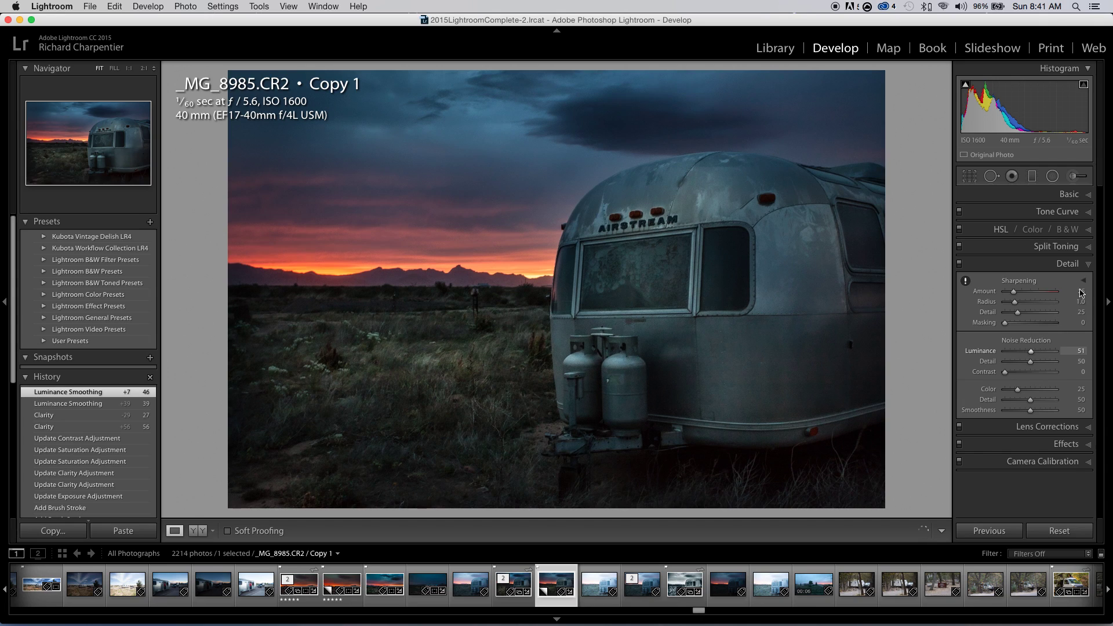
pyautogui.click(1088, 266)
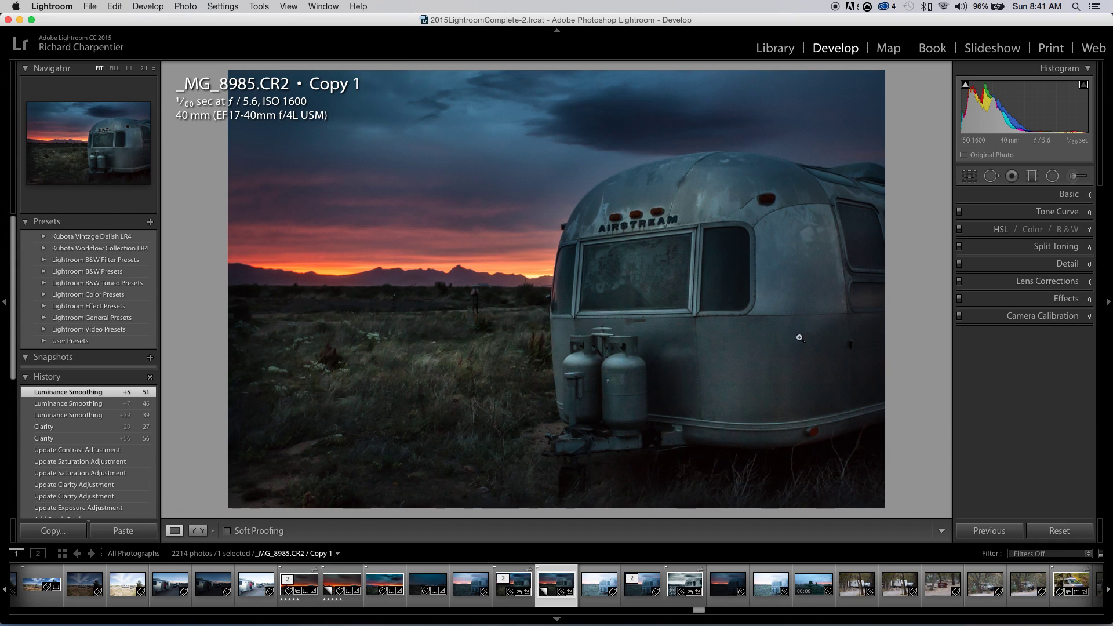
# Step: Crop the photo to a 16 x 9 aspect ratio, shift the image slightly upward within the frame, and apply the crop
pyautogui.click(969, 176)
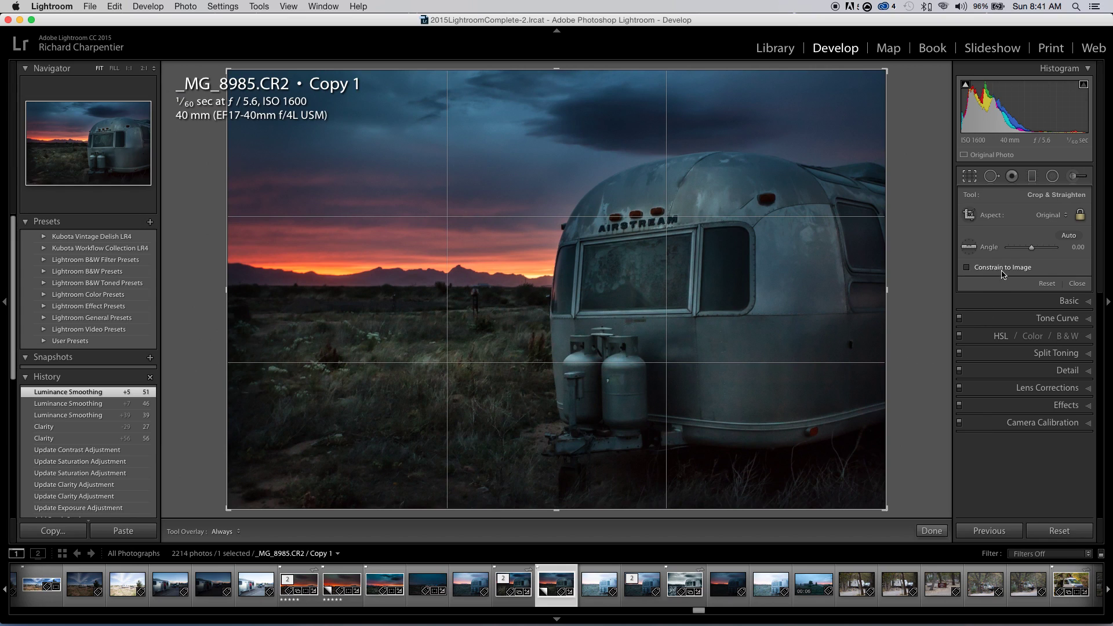
pyautogui.click(970, 177)
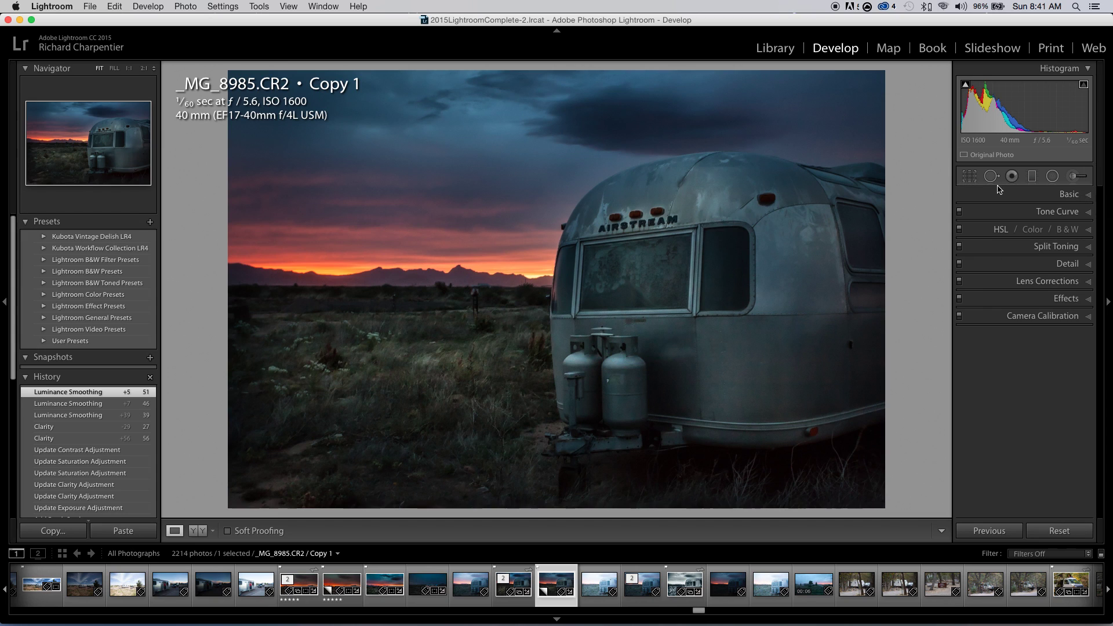
pyautogui.click(973, 179)
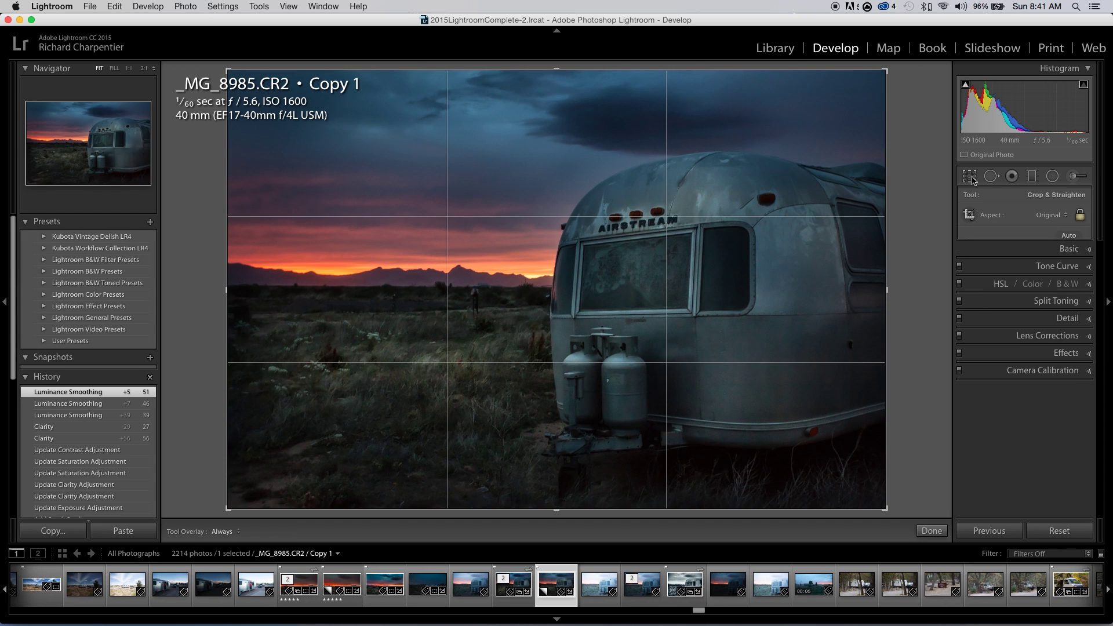
pyautogui.click(1052, 215)
pyautogui.click(1046, 292)
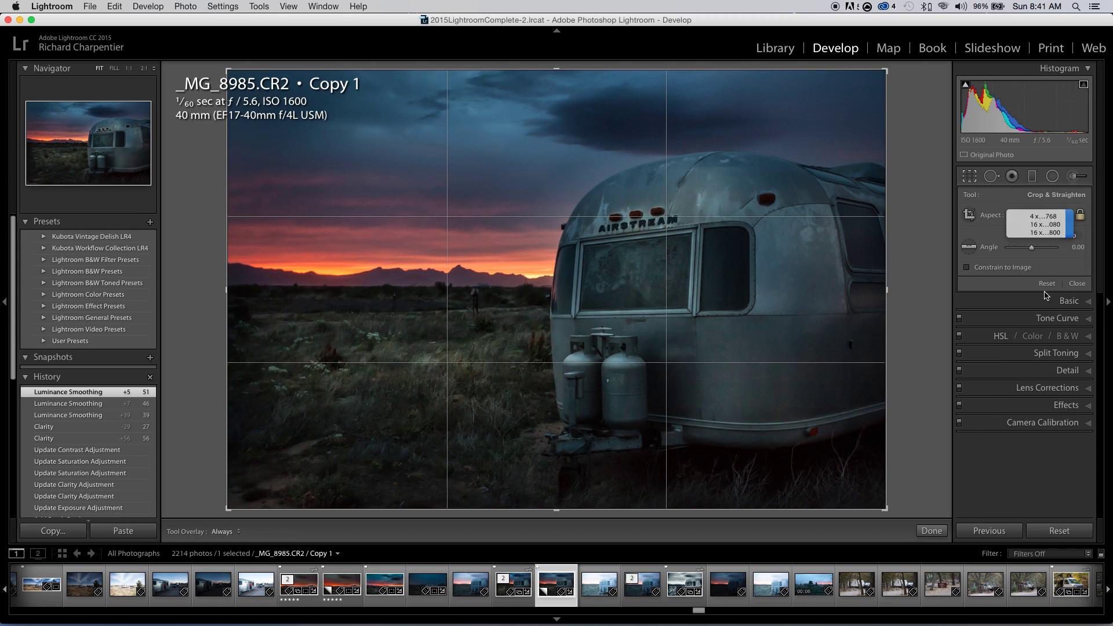
pyautogui.moveTo(791, 283); pyautogui.dragTo(791, 274)
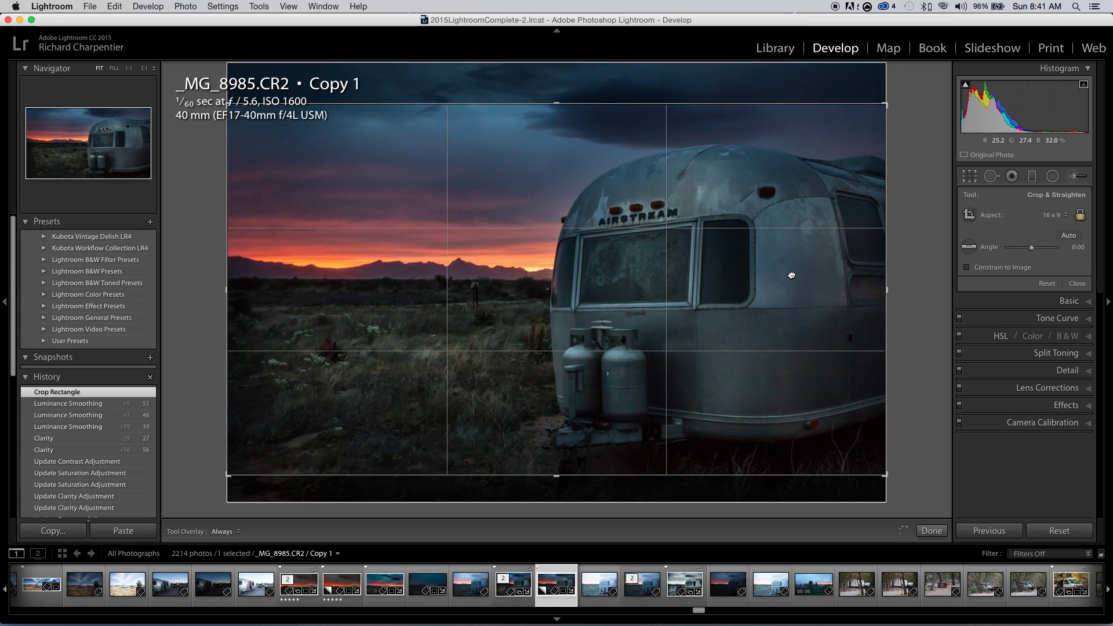
pyautogui.press('Return')
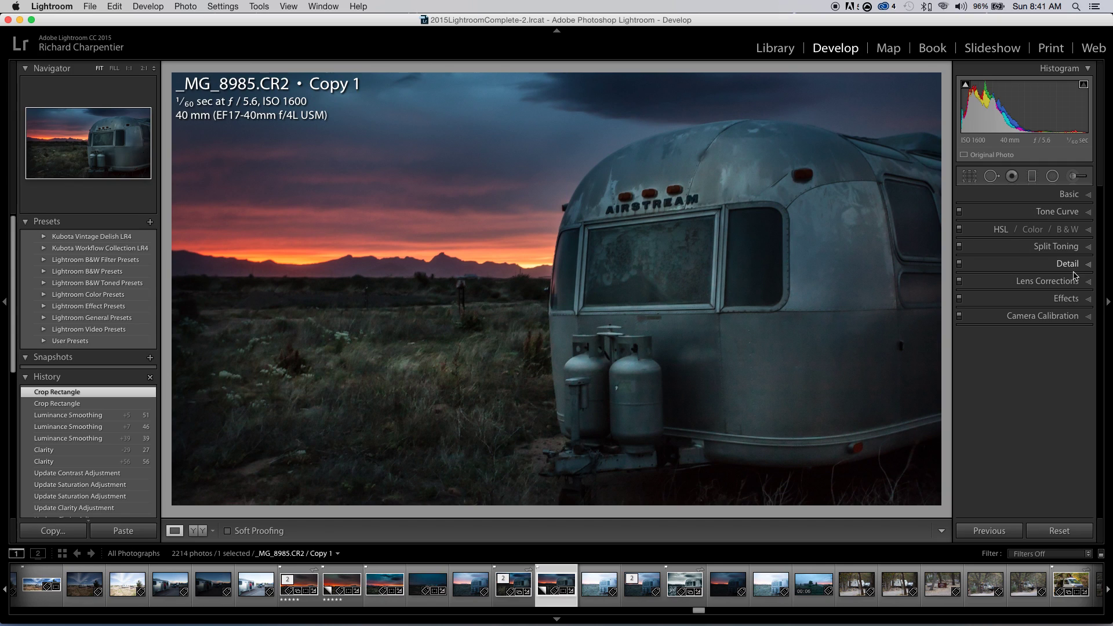
# Step: Try lower luminance noise reduction amounts, including 10, and set the final value to 0
pyautogui.click(1090, 265)
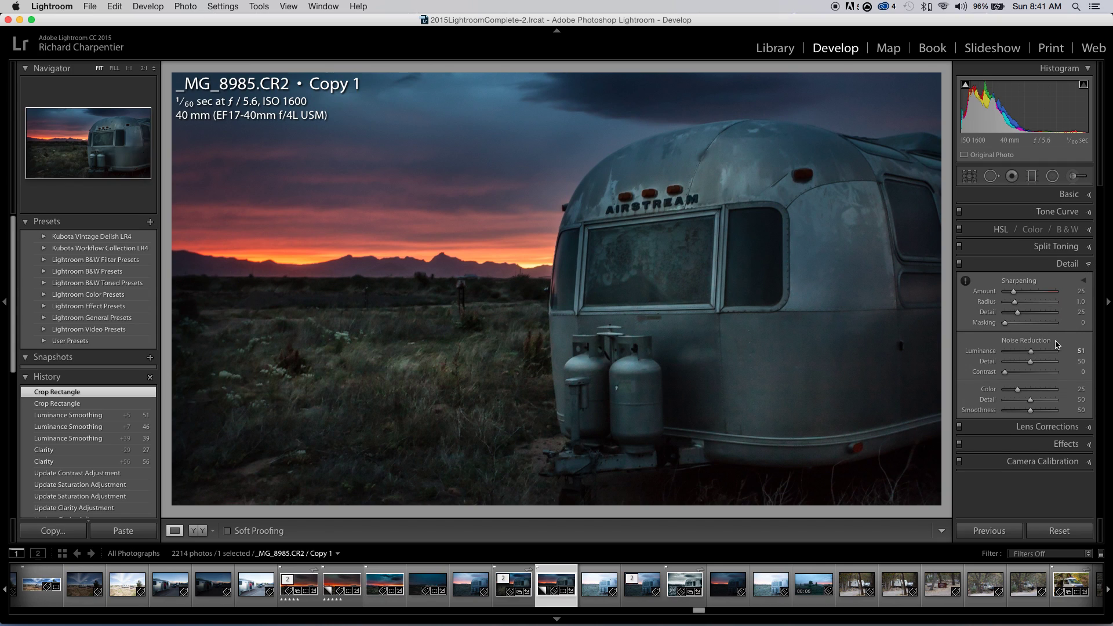
pyautogui.moveTo(1030, 353); pyautogui.dragTo(1009, 355)
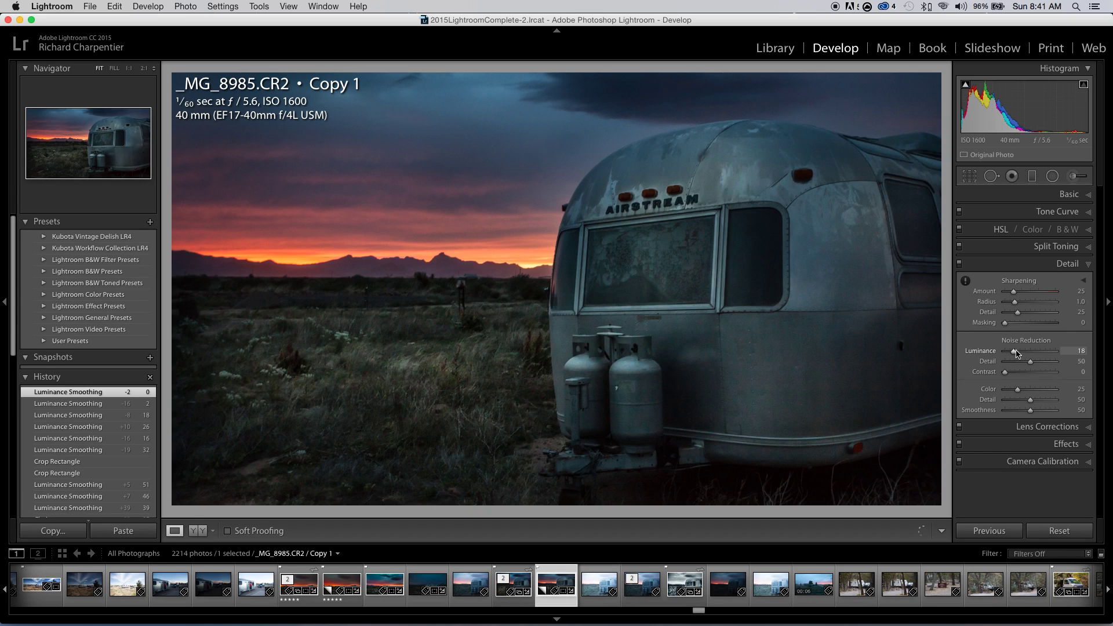
pyautogui.click(1075, 351)
pyautogui.write('10')
pyautogui.press('Return')
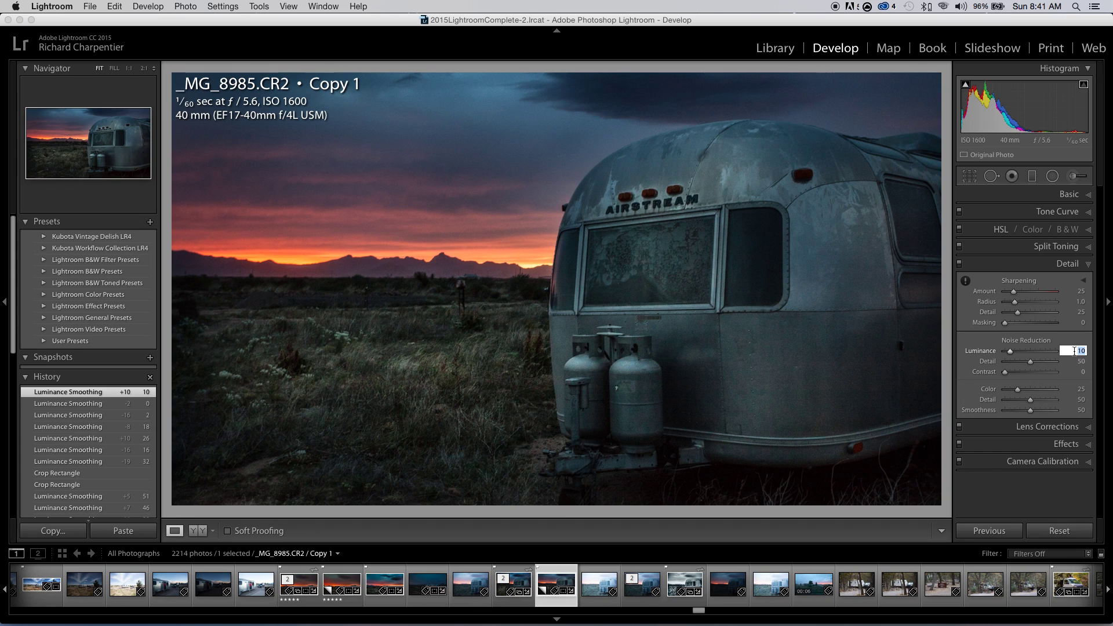
pyautogui.write('0')
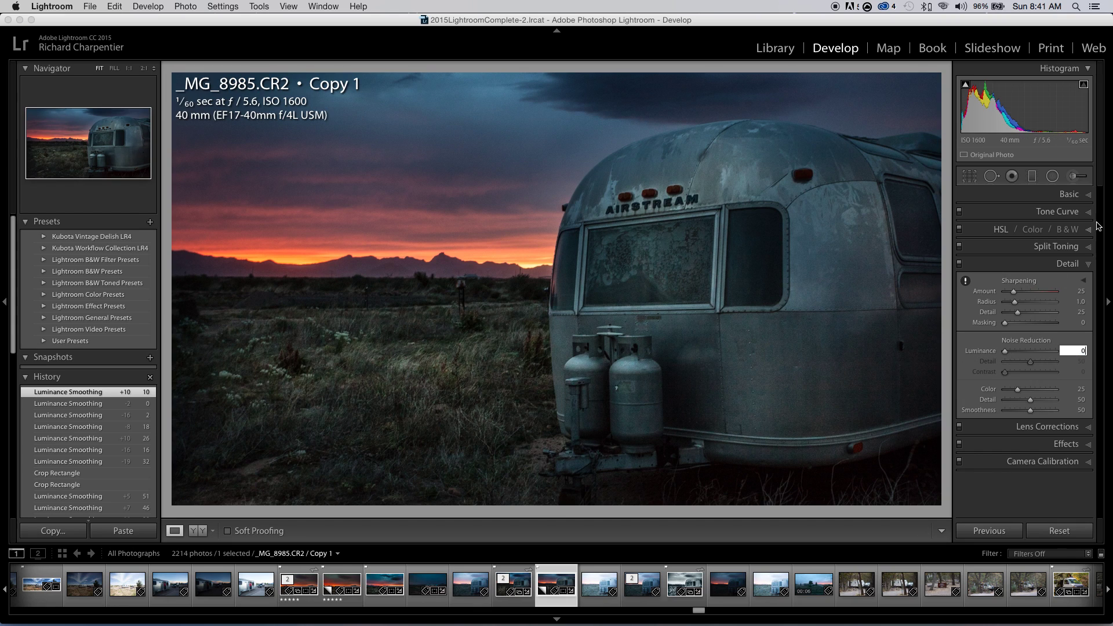
pyautogui.click(1083, 267)
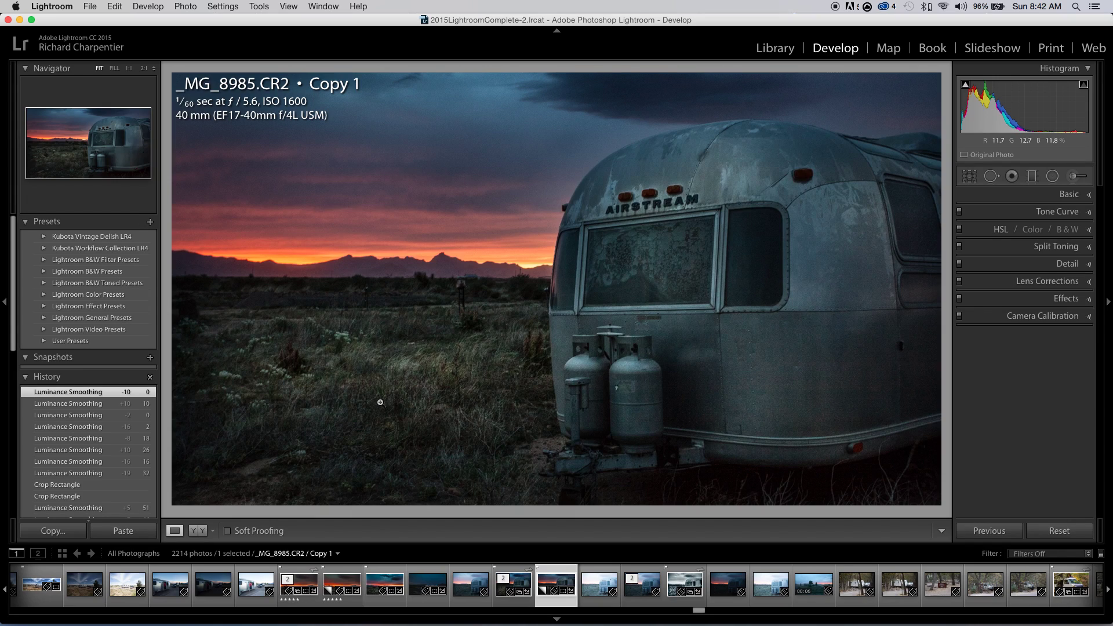
# Step: Compare the before and after versions in side-by-side and split layouts, and return to the single-image view
pyautogui.click(203, 535)
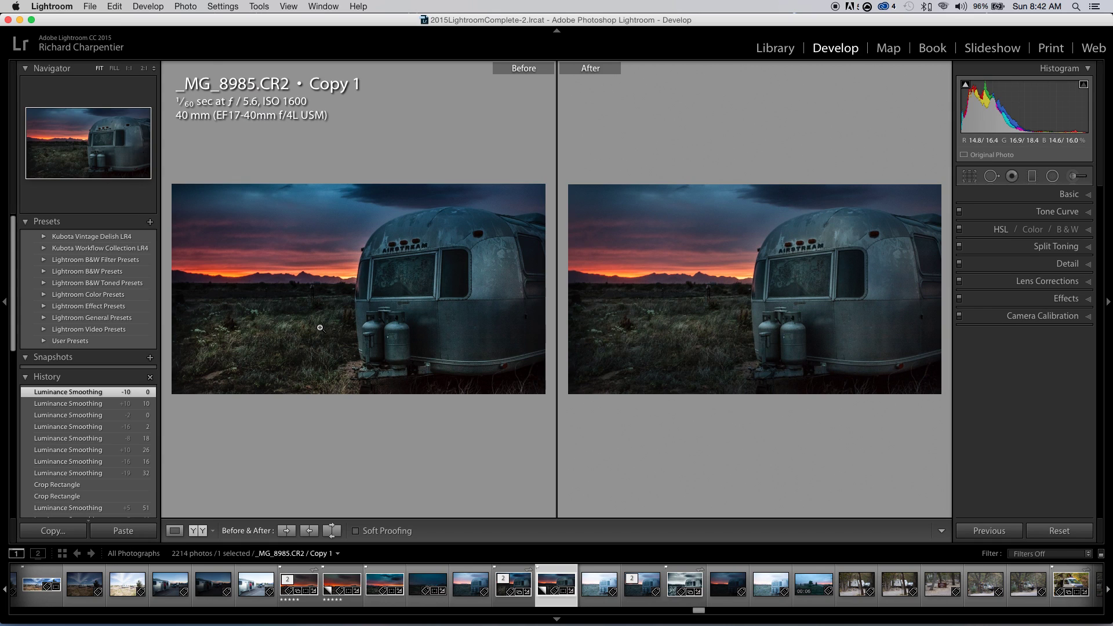
pyautogui.click(193, 532)
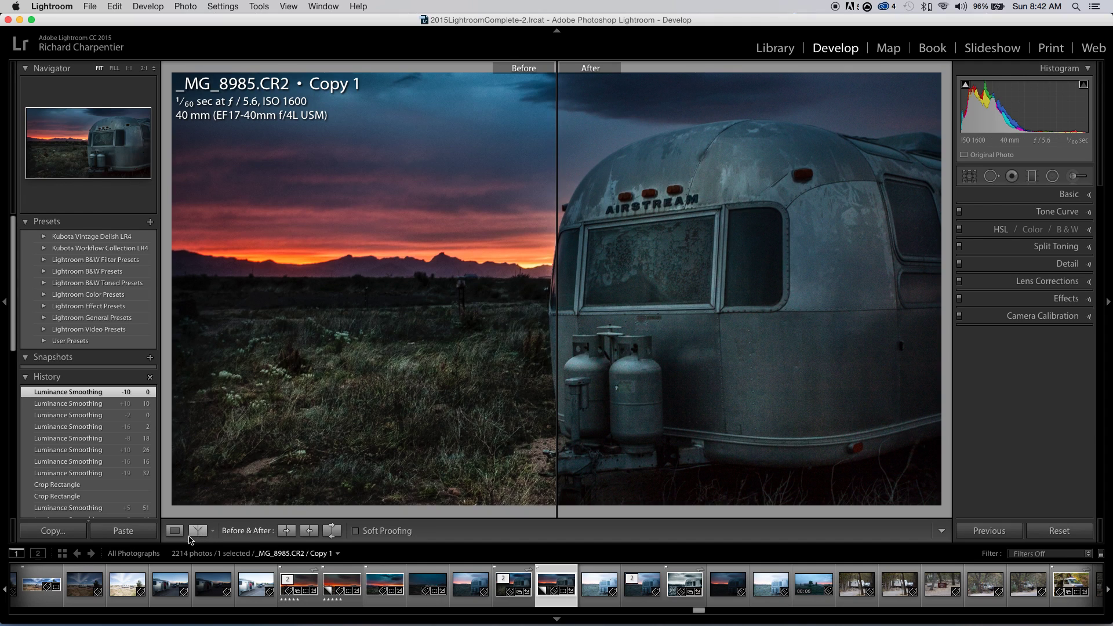
pyautogui.click(197, 531)
pyautogui.click(200, 532)
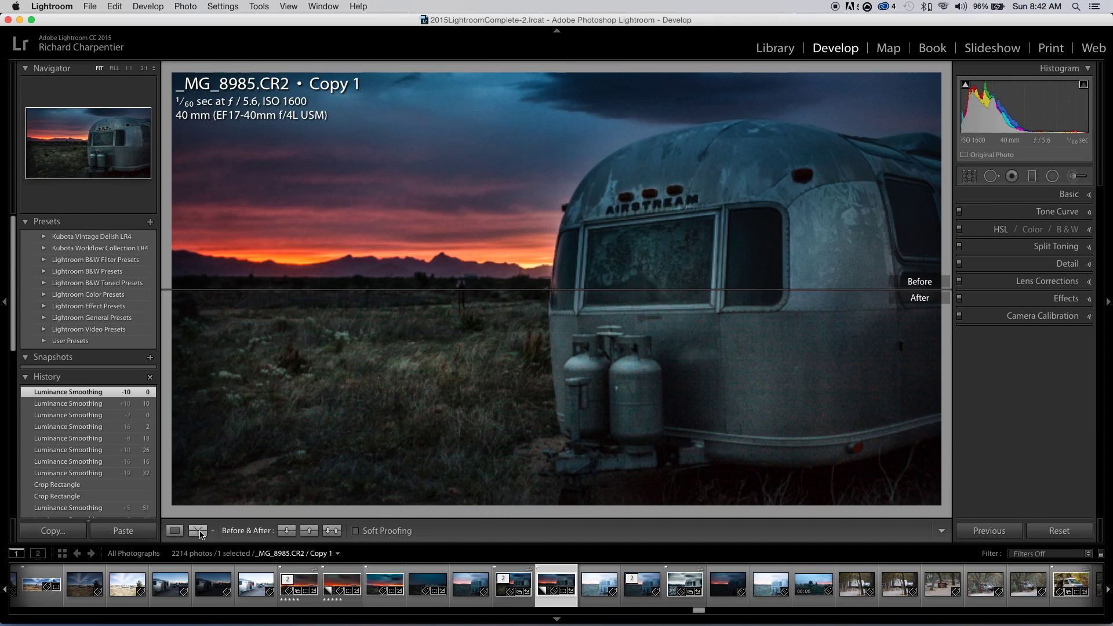
pyautogui.click(200, 533)
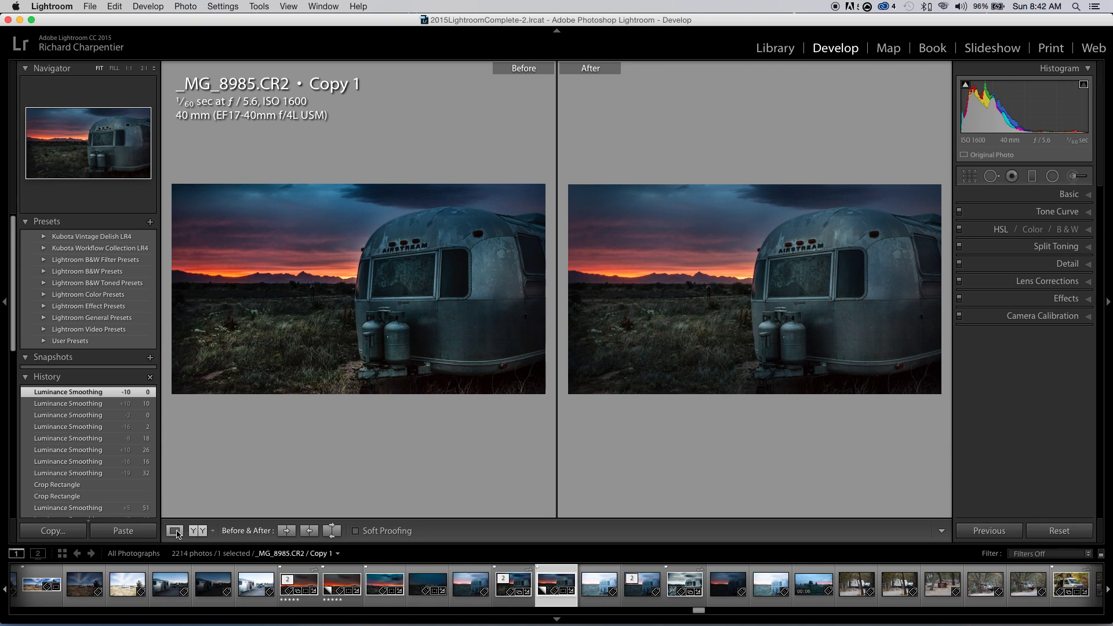
pyautogui.click(176, 532)
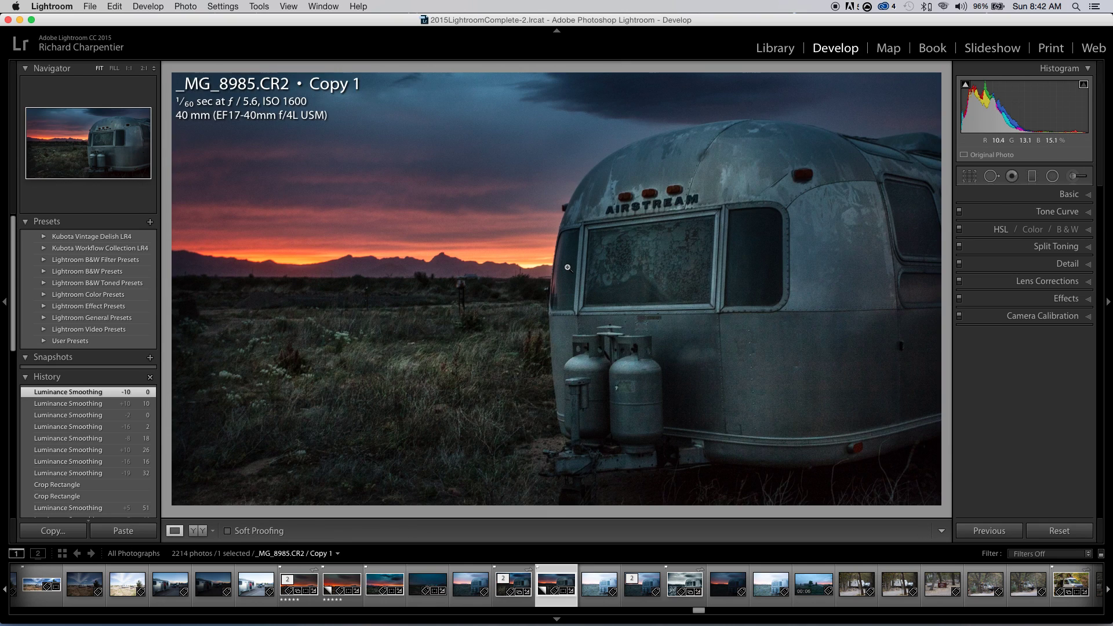